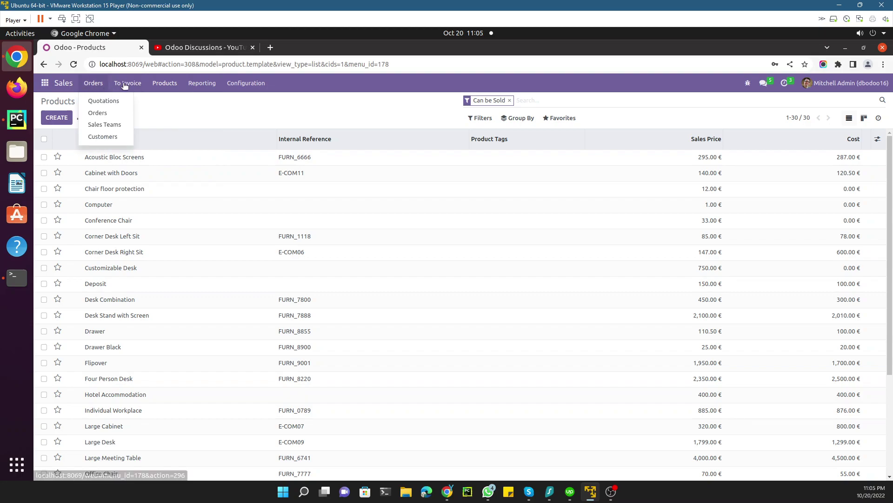
View the sellable products as kanban cards and return to the list view
mouse_move(229, 84)
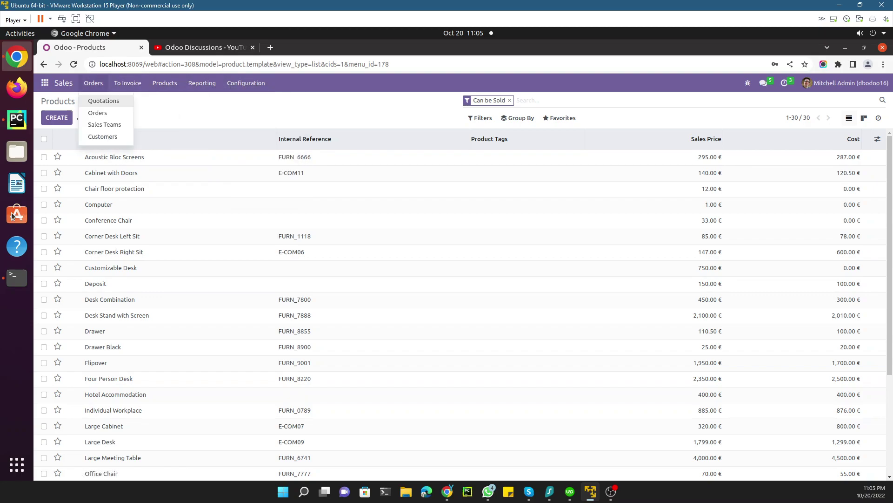
left_click(306, 161)
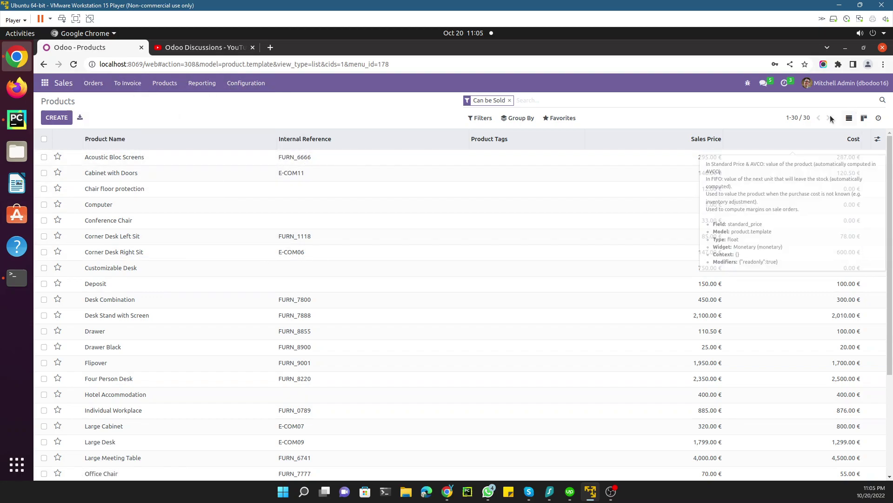
left_click(862, 118)
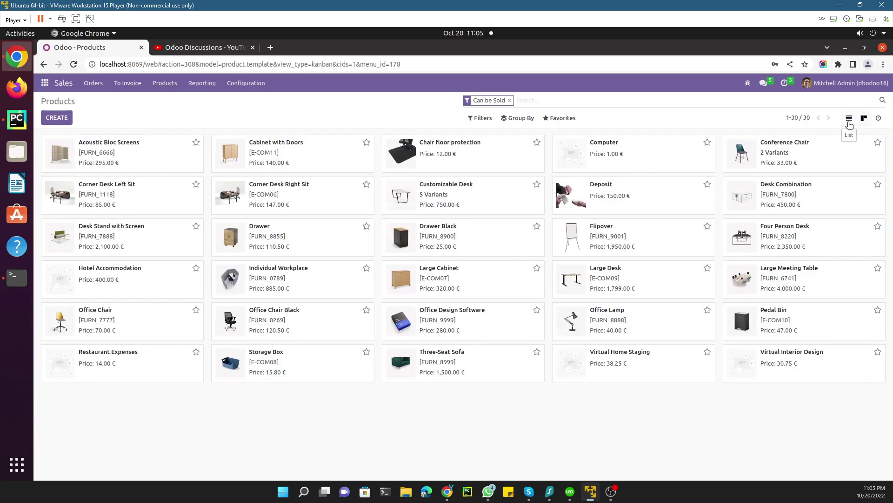
left_click(849, 122)
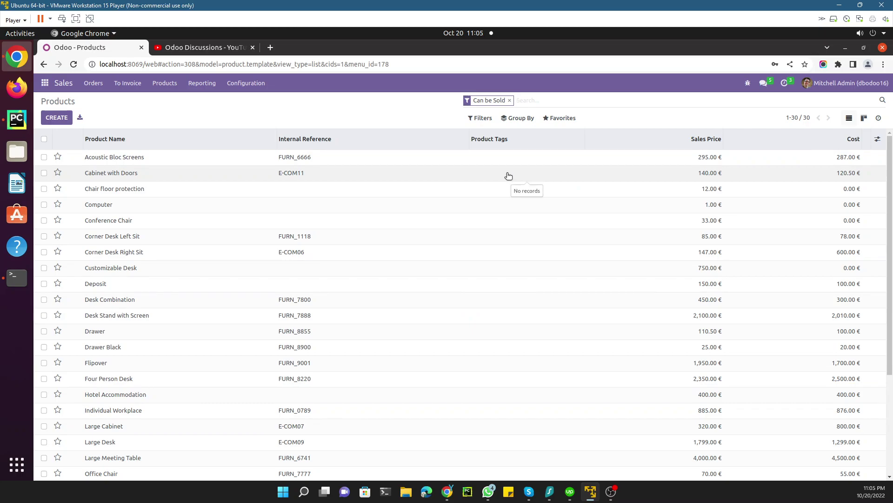
View the Acoustic Bloc Screens product form, return to the product list and highlight the action ID in the page address
left_click(303, 157)
left_click(178, 183)
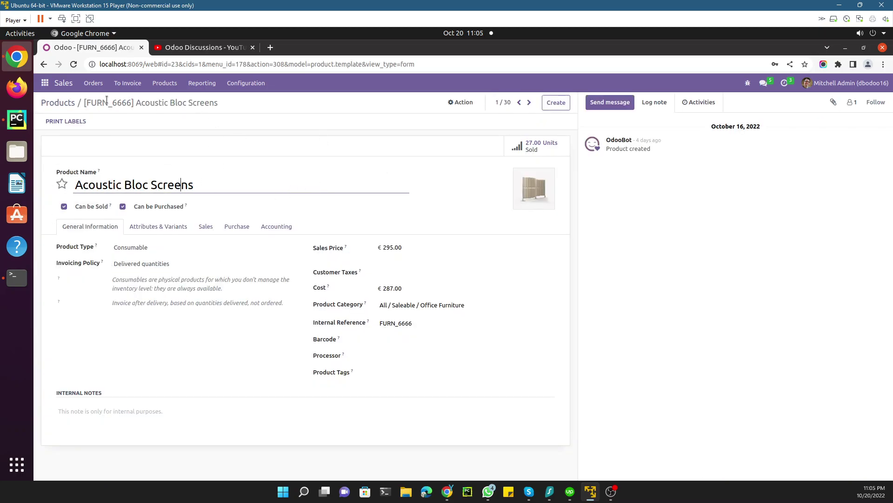
left_click(65, 102)
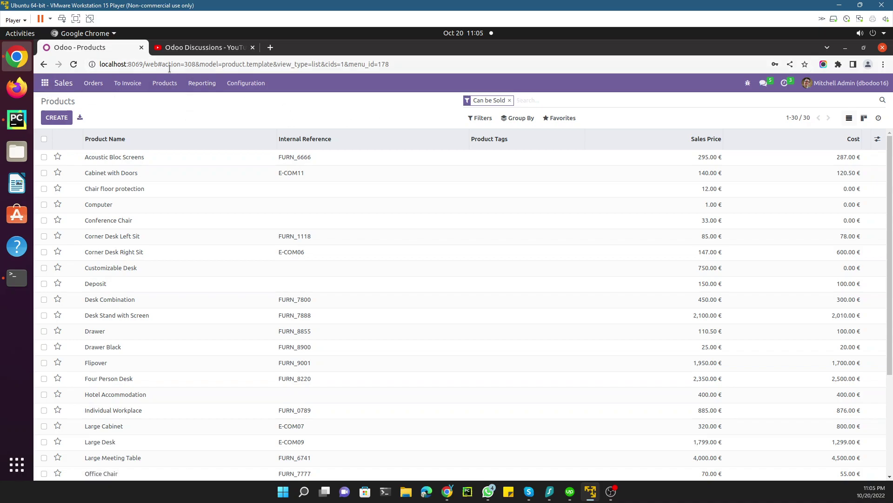
left_click_drag(172, 65, 209, 65)
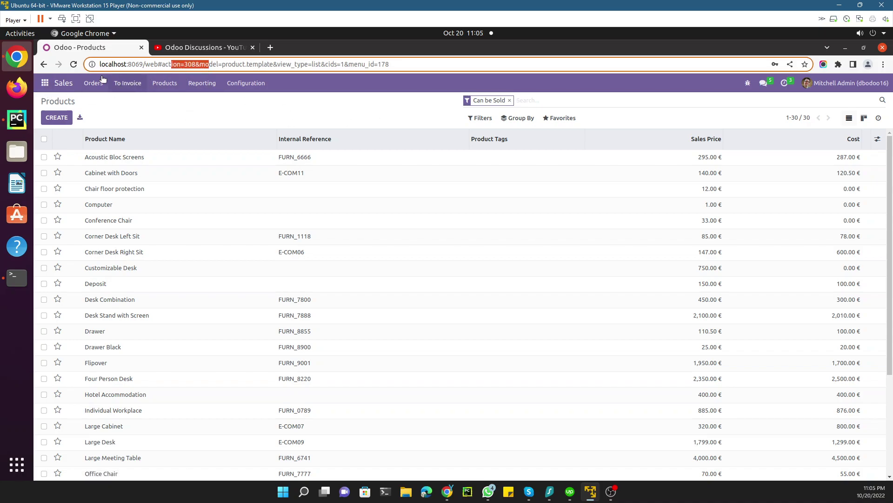
Open Settings in a new browser tab and show the technical Menu Items list of the user interface
left_click(46, 84)
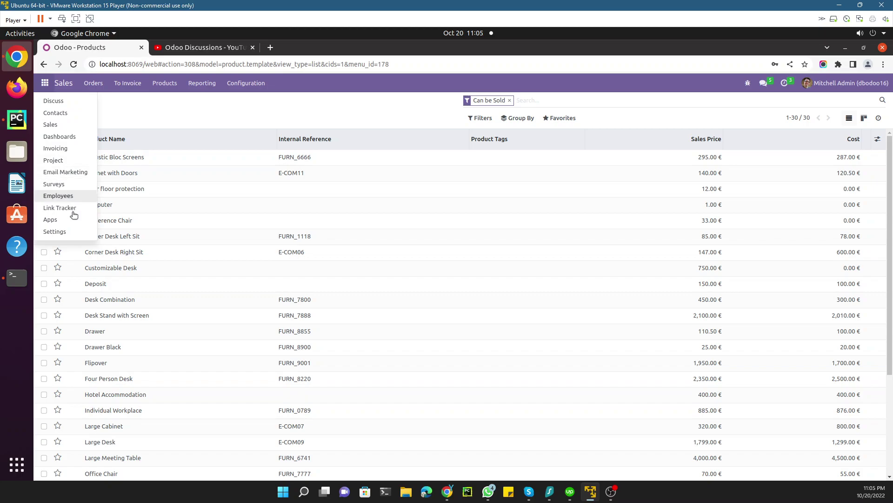
right_click(57, 230)
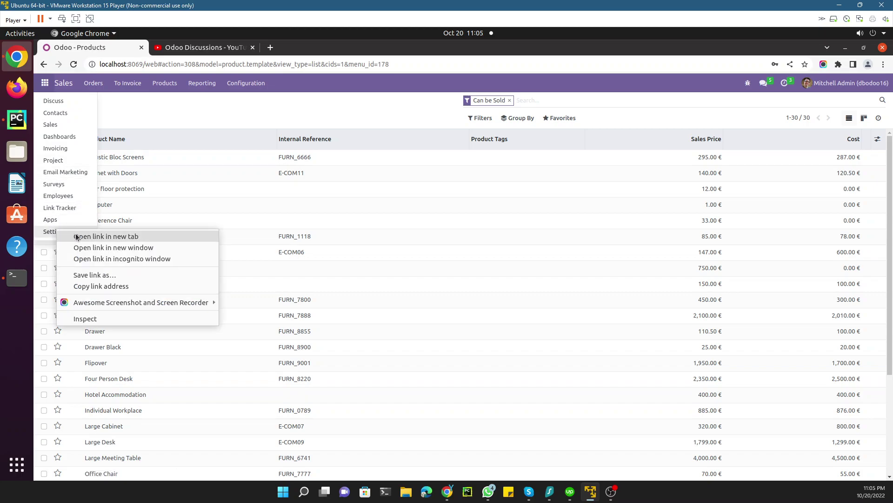
left_click(78, 237)
left_click(185, 49)
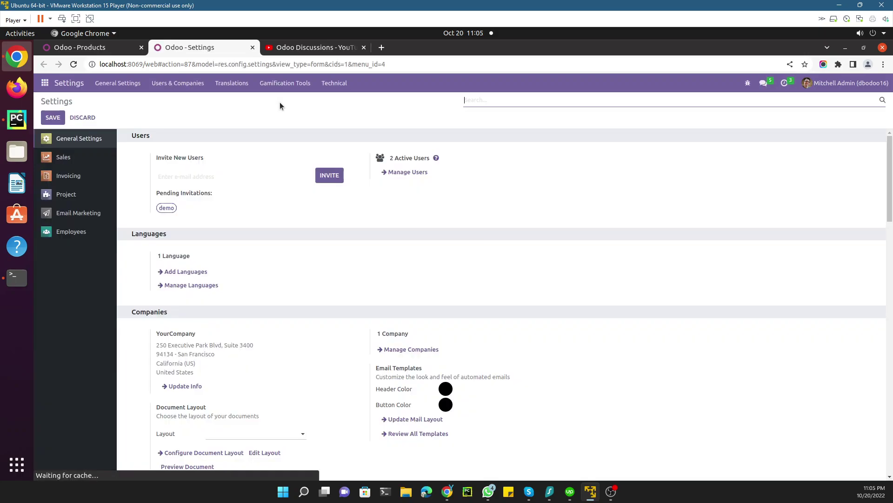
left_click(333, 87)
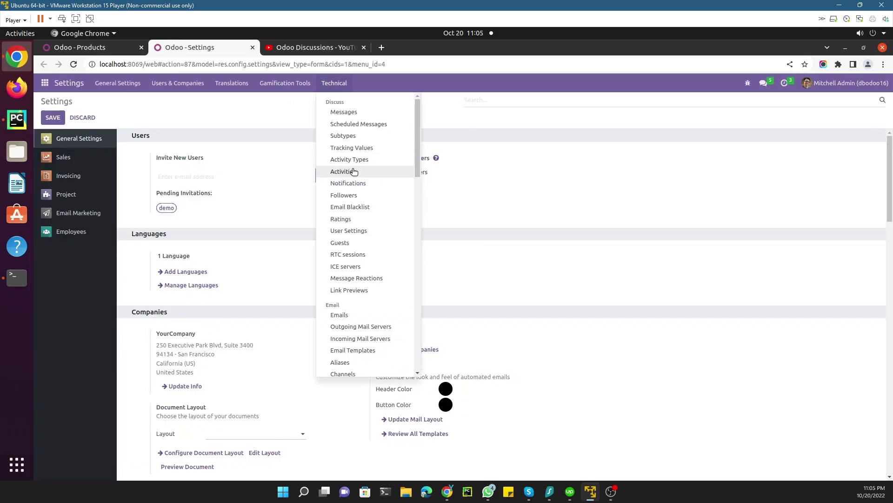
scroll(347, 221, "down", 2)
scroll(354, 233, "down", 4)
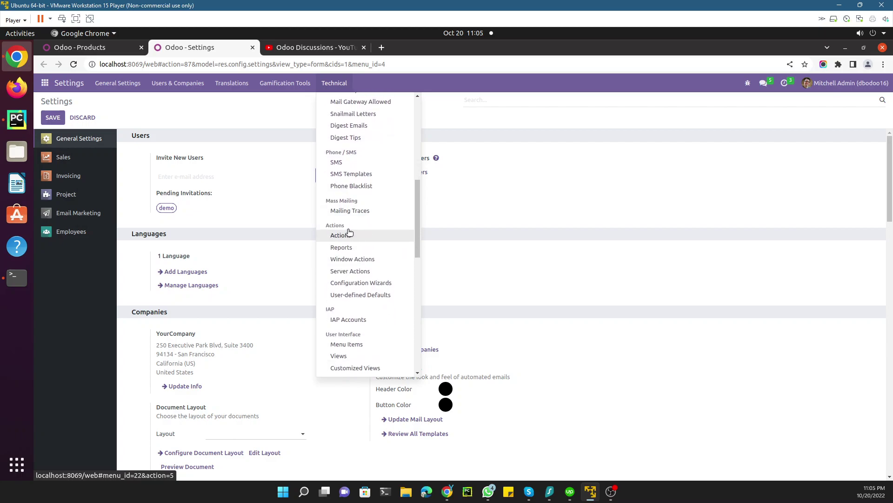
scroll(351, 246, "down", 1)
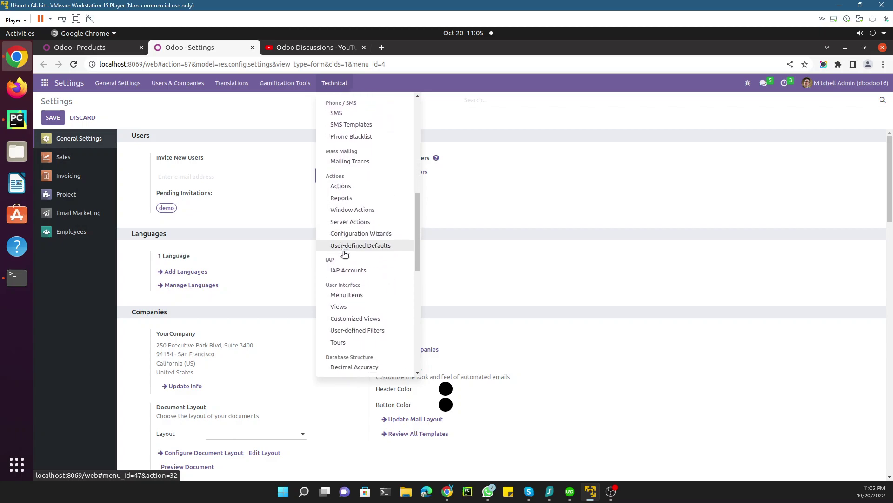
left_click(346, 296)
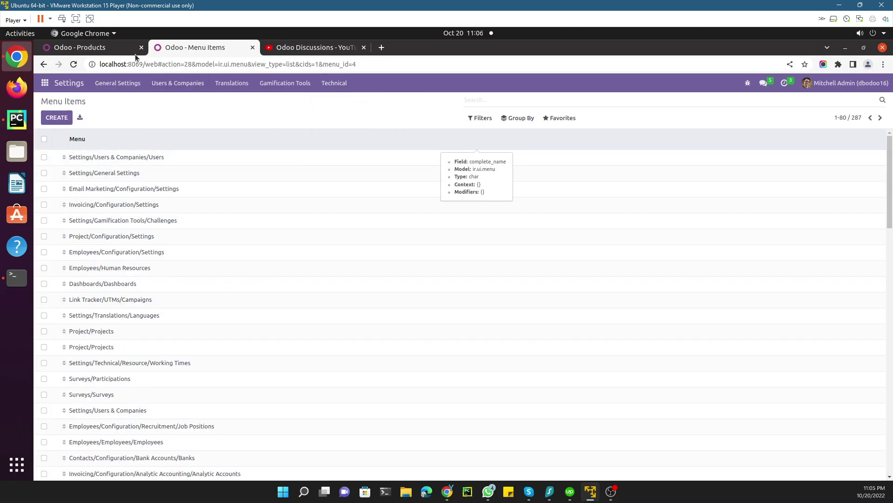
Check the Products menu in Sales and search the menu items for "Products"
left_click(96, 48)
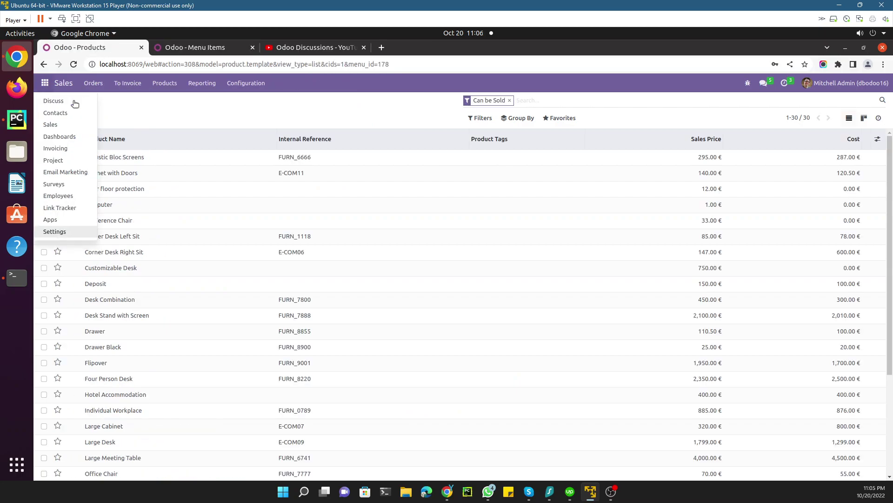
left_click(164, 82)
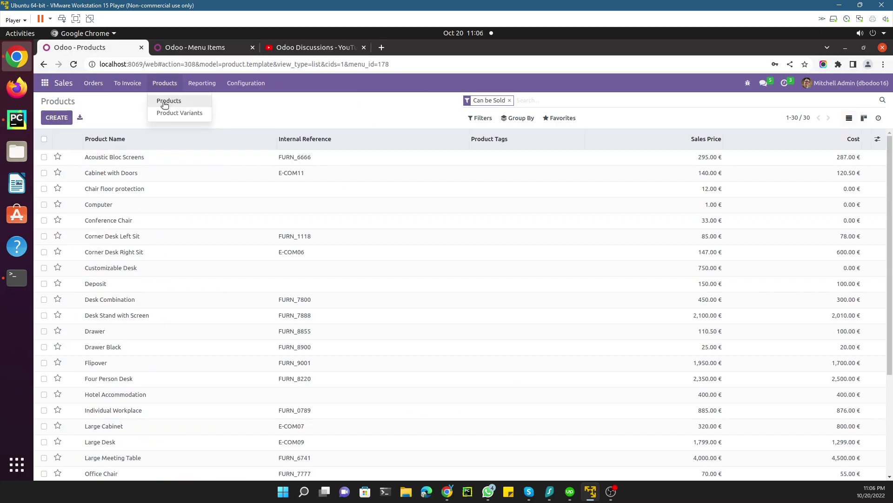
left_click(196, 47)
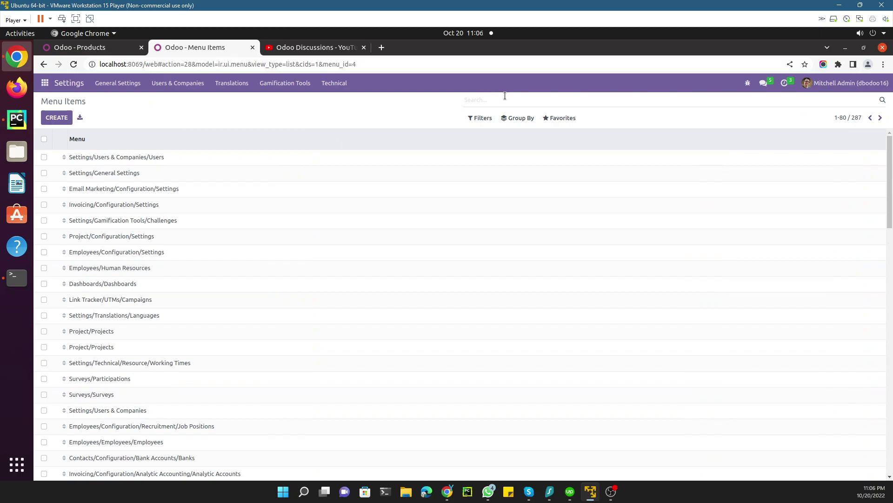
type("Products")
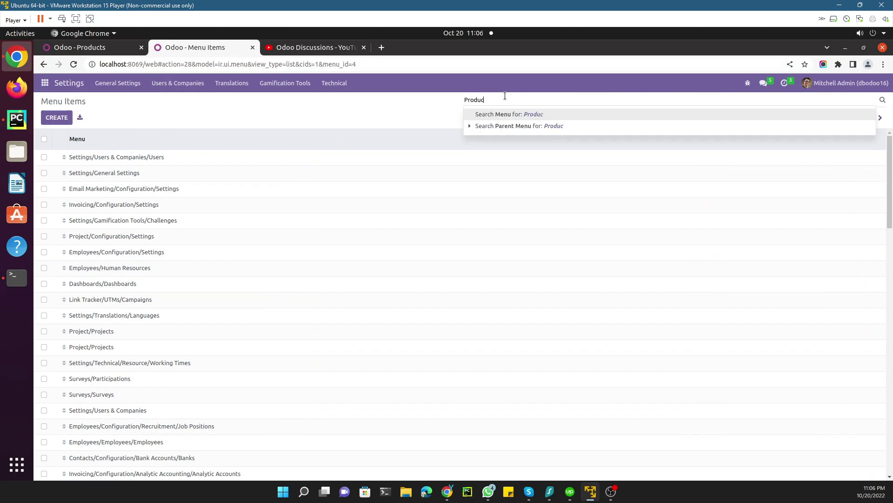
key("Return")
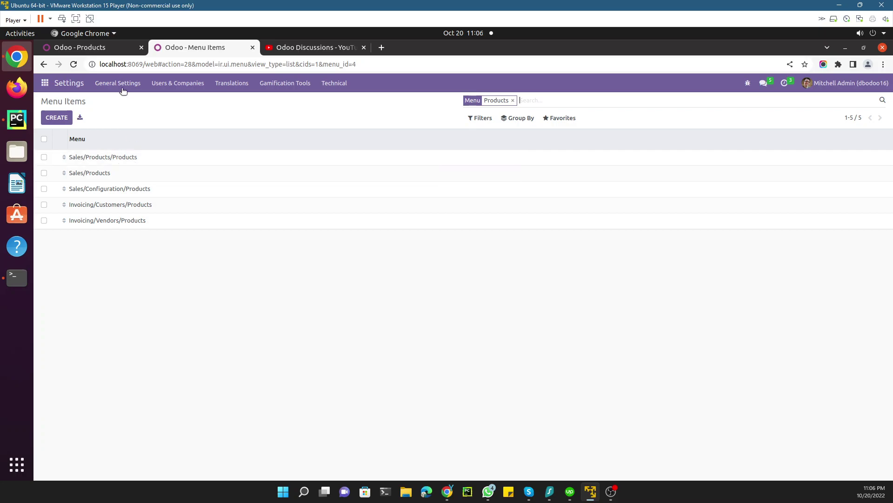
Reload the product list from the Sales menu and open the Sales/Products/Products menu item record
left_click(116, 49)
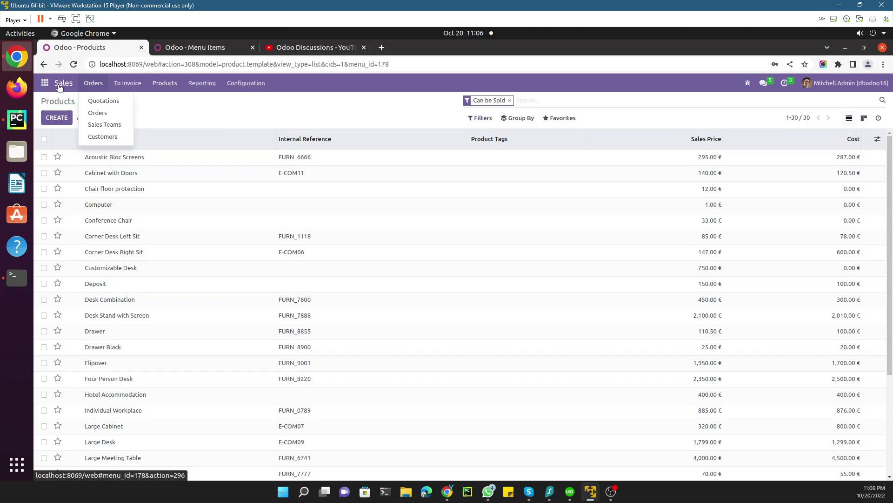
mouse_move(165, 84)
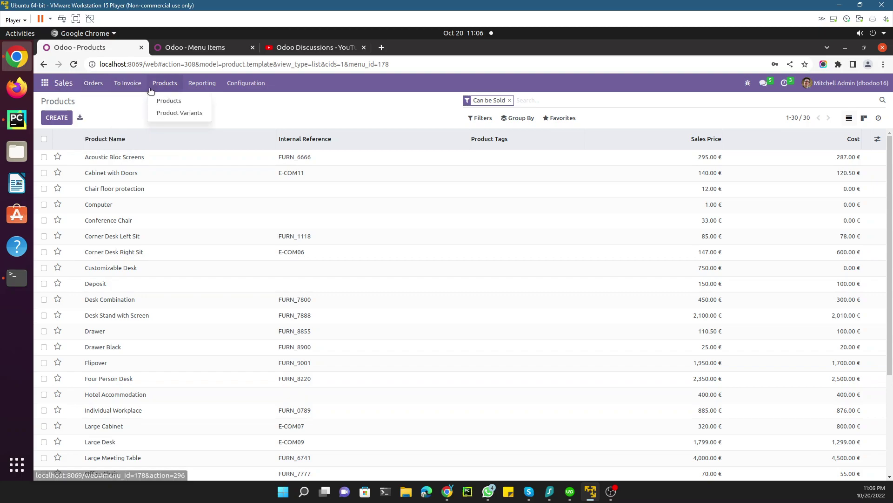
left_click(170, 103)
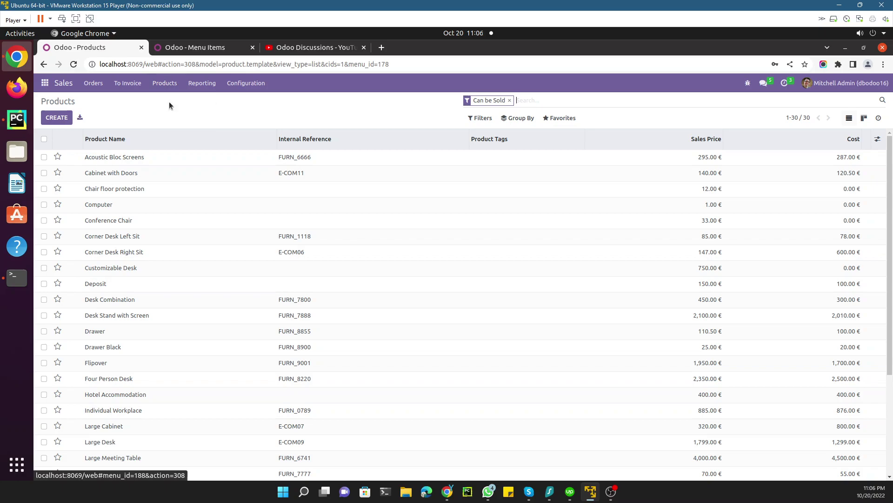
left_click(181, 47)
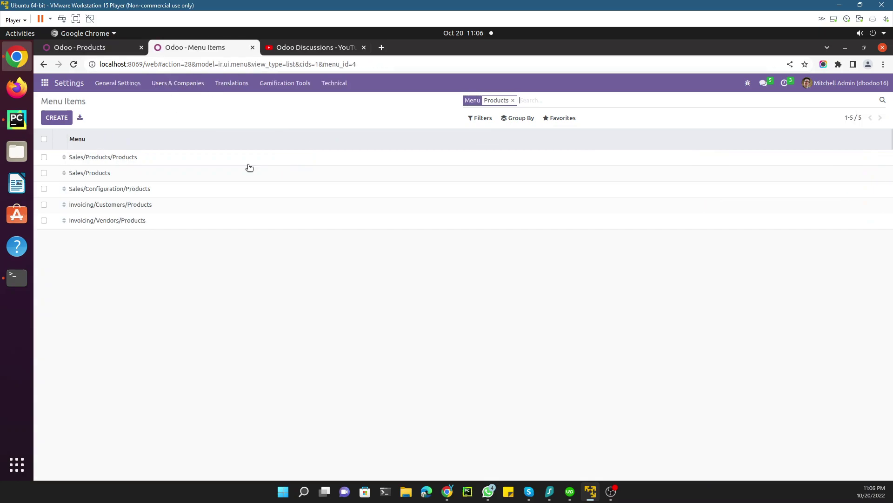
left_click(146, 161)
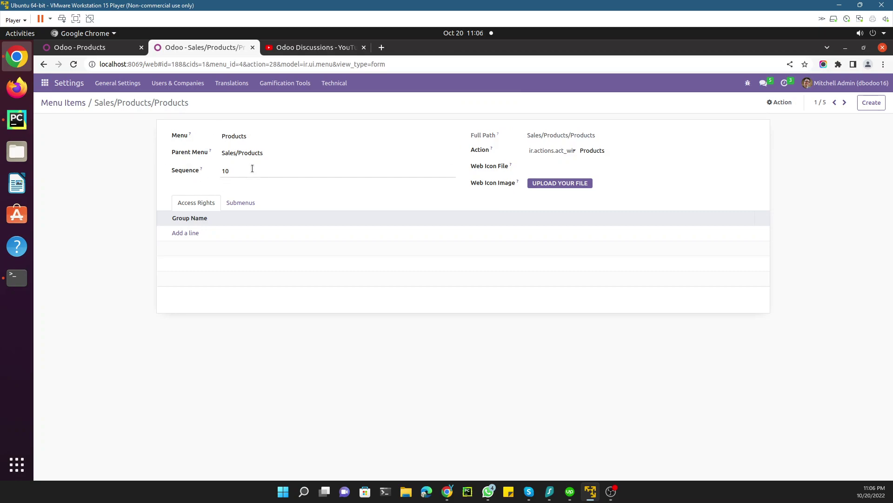
Compare the menu item's parent menu and menu name with the Products entries in the Sales application
left_click_drag(265, 151, 222, 153)
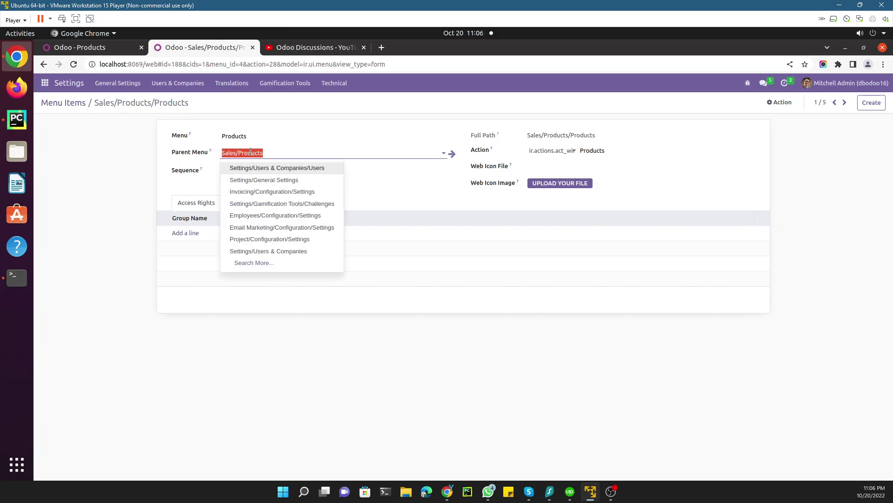
left_click(118, 49)
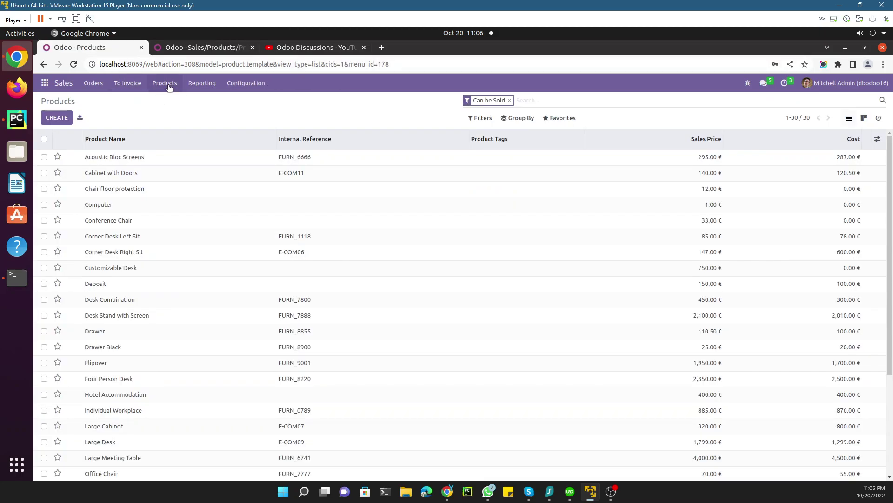
left_click(200, 47)
left_click_drag(247, 135, 222, 136)
left_click(120, 47)
left_click(201, 83)
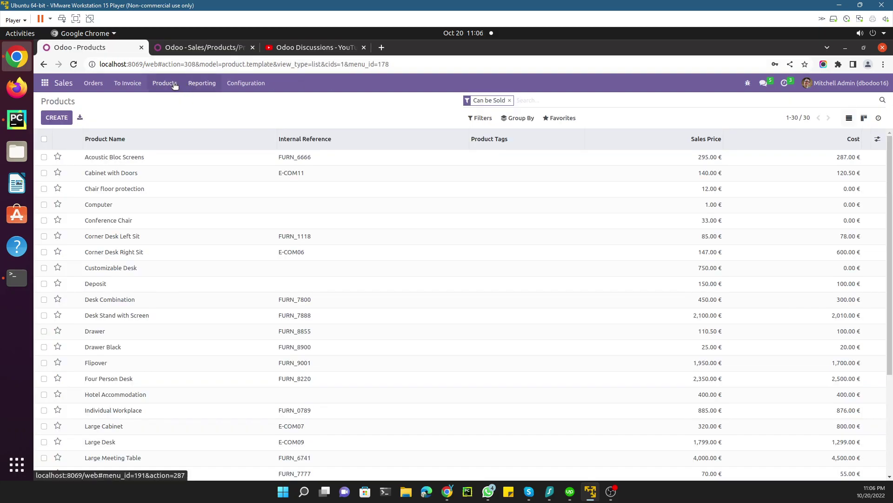
left_click(164, 83)
left_click(169, 100)
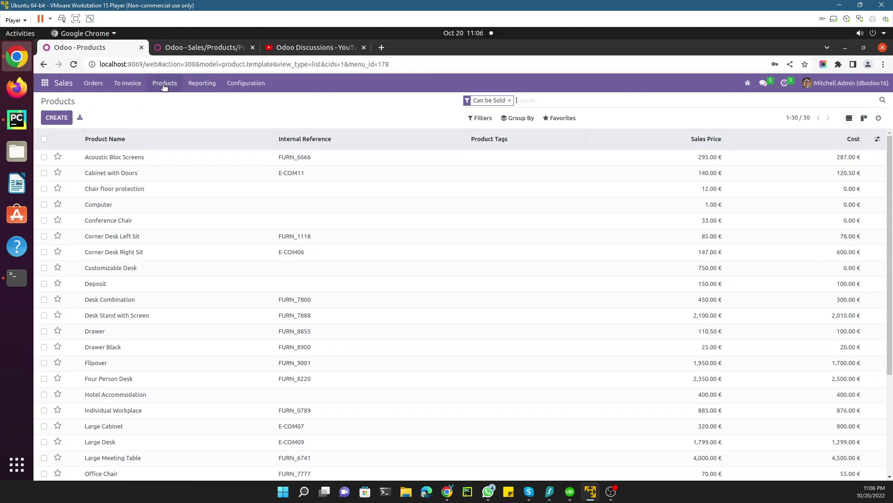
Examine the menu item's full path, action type, linked action and sequence without changing them
left_click(179, 51)
left_click_drag(523, 136, 598, 136)
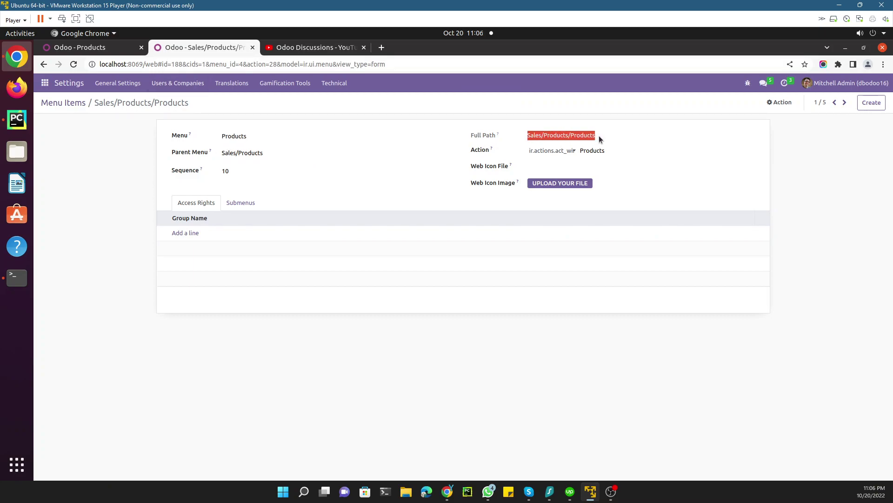
left_click(532, 153)
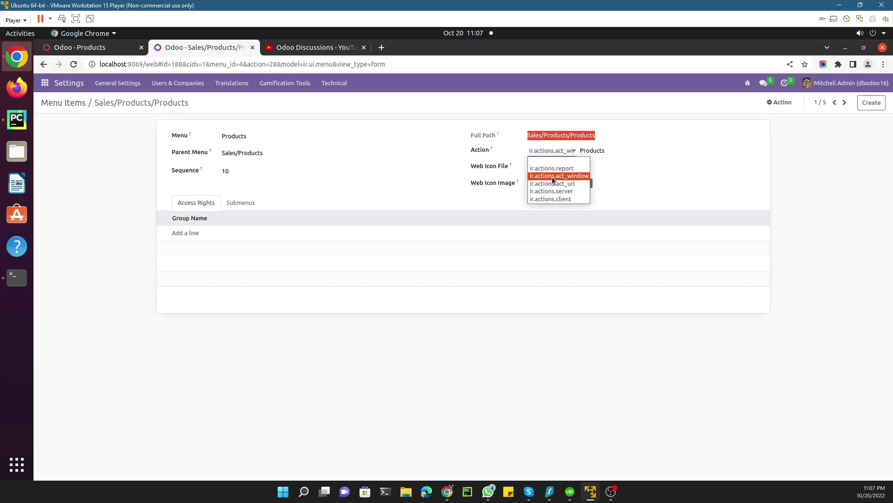
left_click(597, 151)
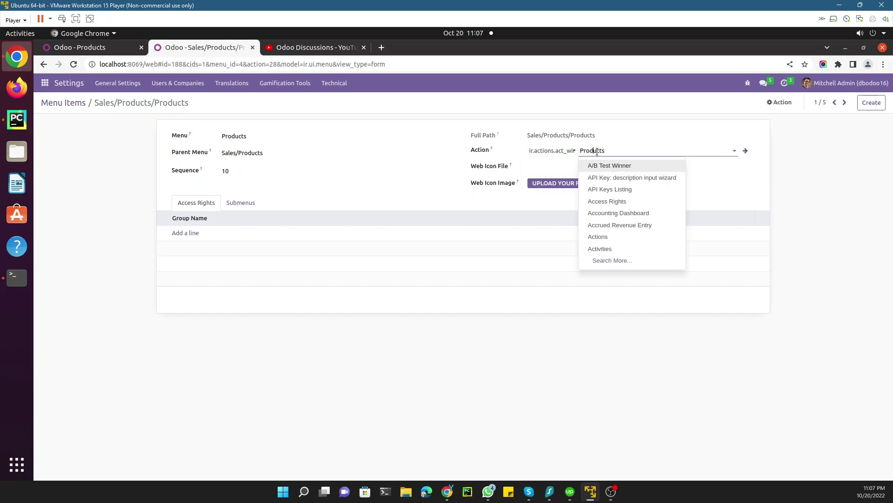
key("Tab")
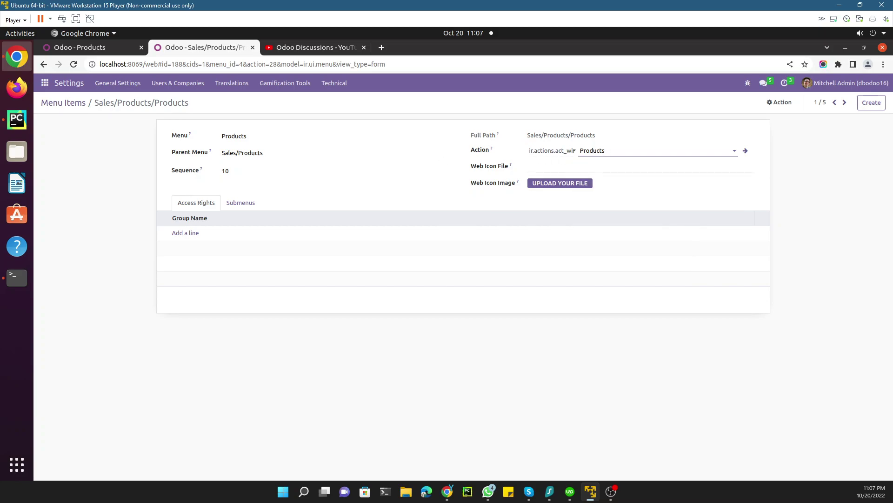
left_click(335, 171)
mouse_move(202, 175)
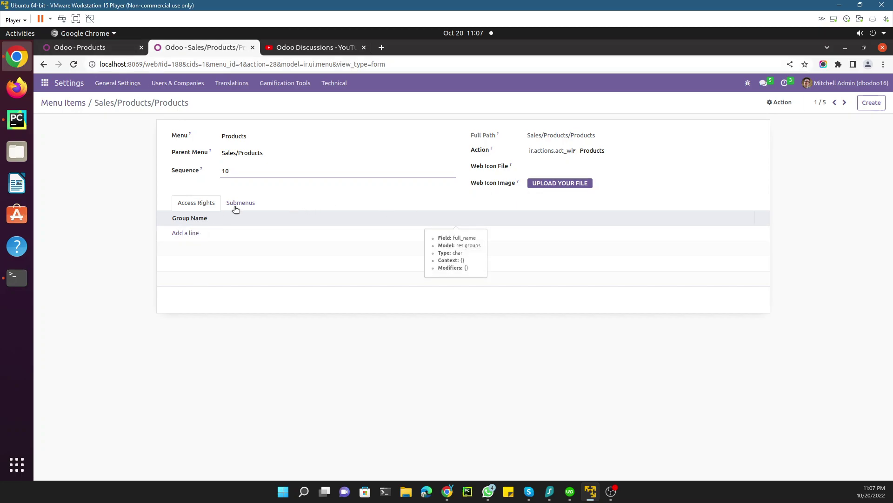
Check the Products entries in the Sales application and duplicate the Sales/Products/Products menu item
left_click(79, 47)
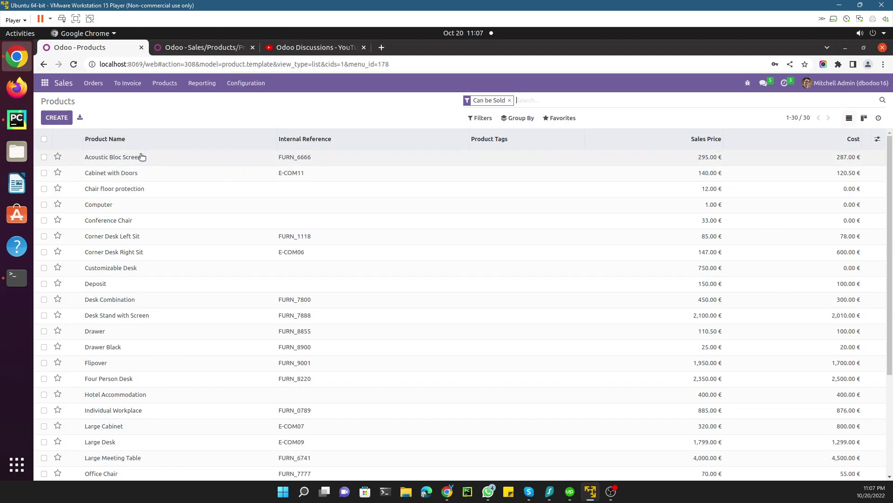
left_click(165, 83)
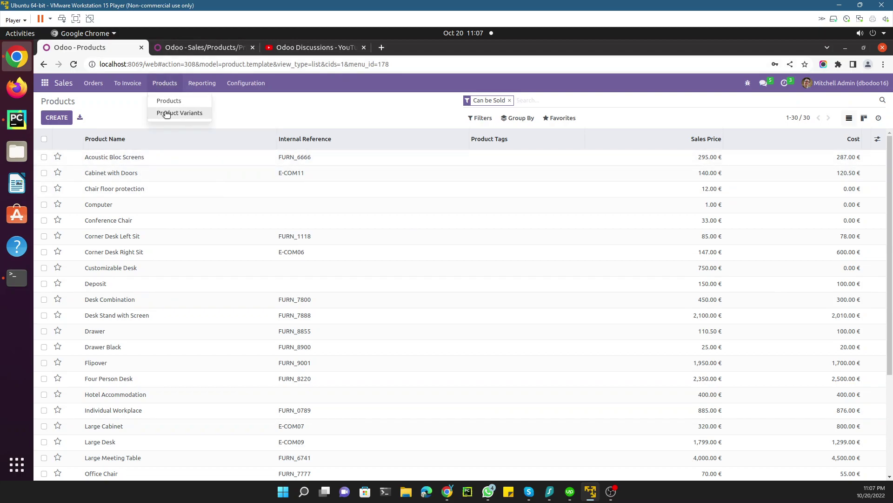
left_click(195, 52)
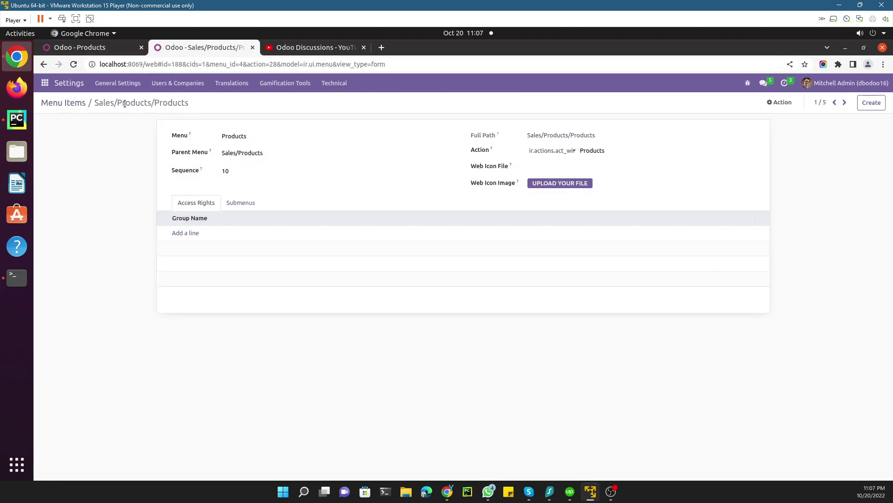
left_click(795, 103)
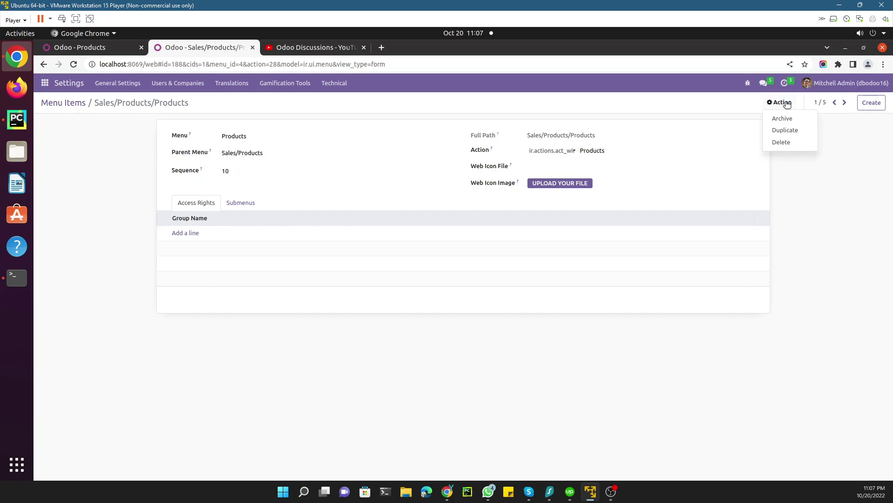
left_click(784, 130)
left_click_drag(283, 136, 218, 137)
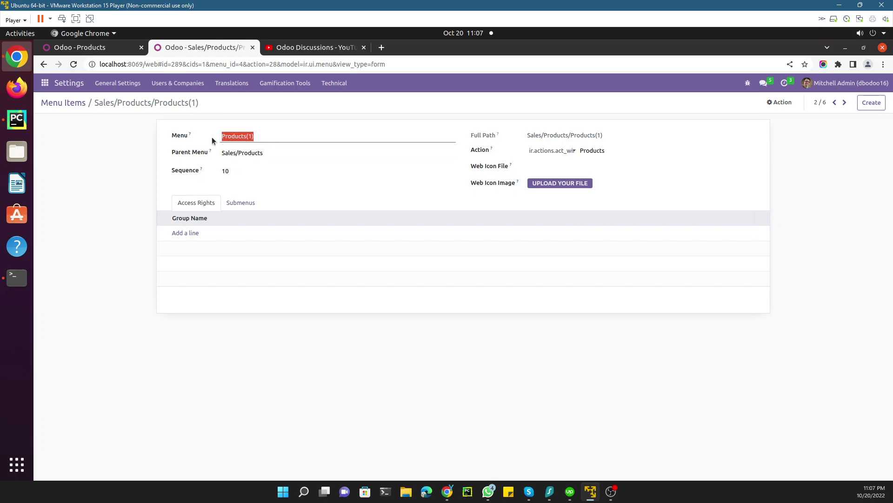
Examine the Product Type options and field details on the Acoustic Bloc Screens product, and recheck the Sales Products entries
left_click(66, 45)
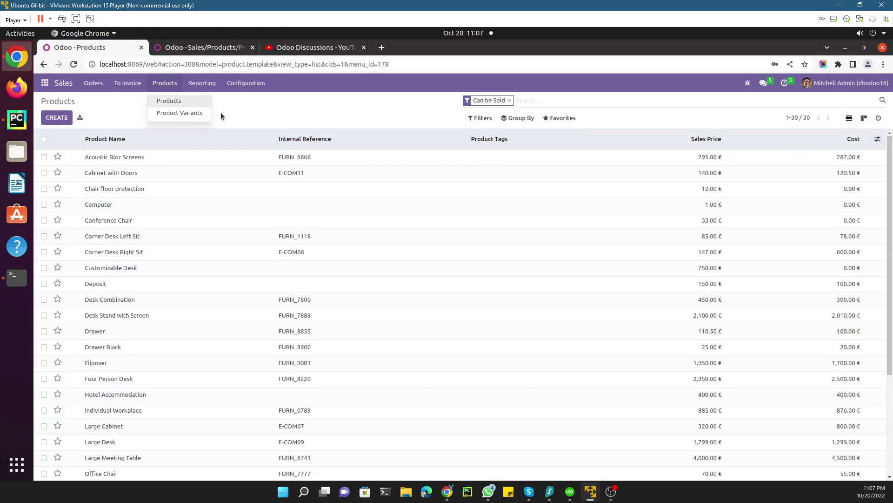
left_click(137, 164)
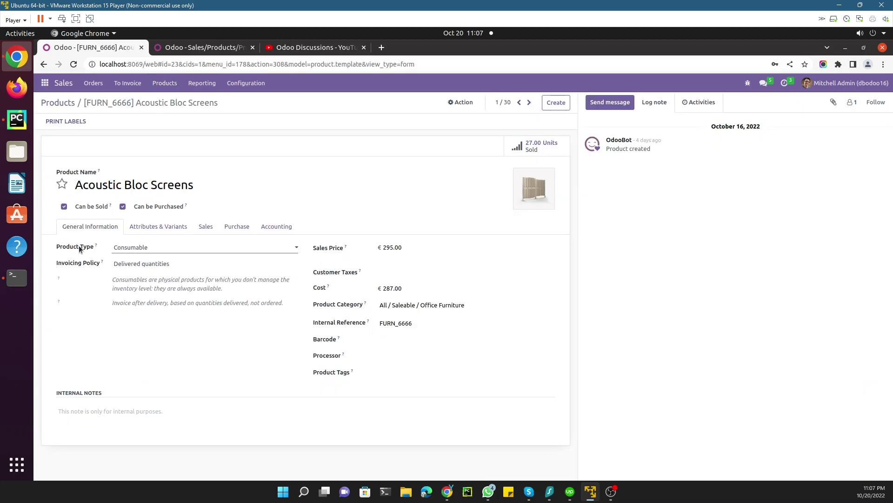
left_click(125, 248)
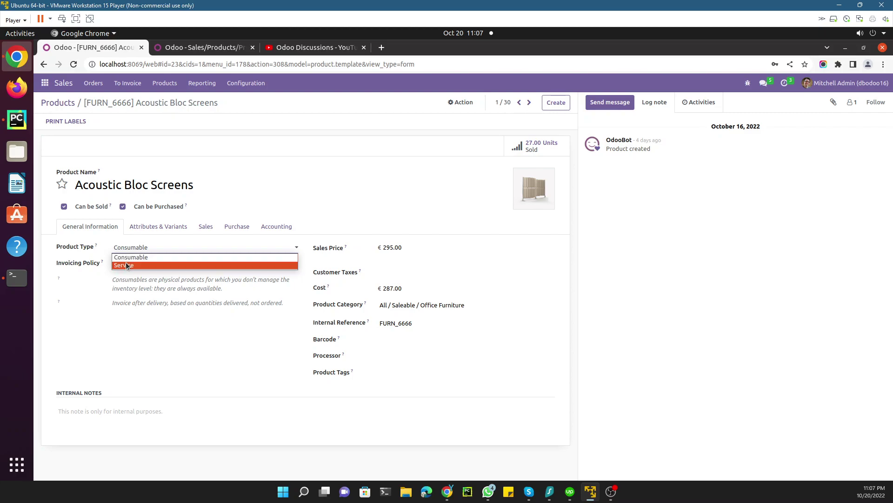
left_click(95, 248)
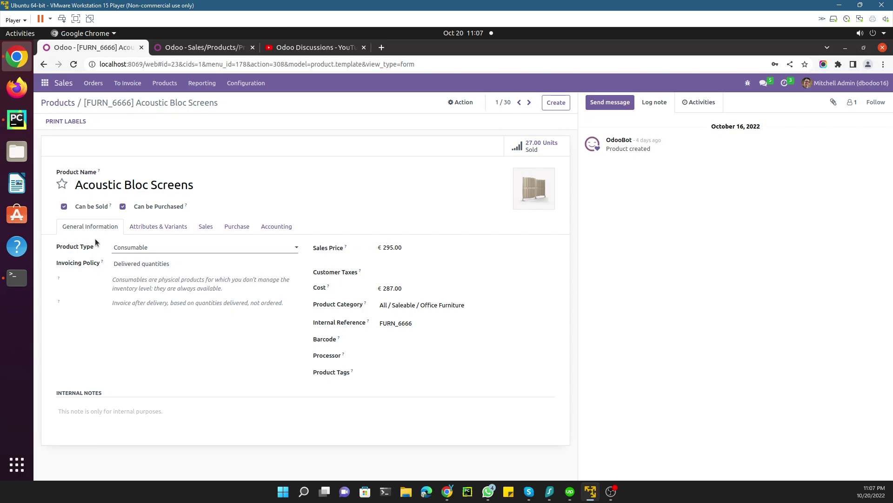
mouse_move(94, 247)
left_click(165, 83)
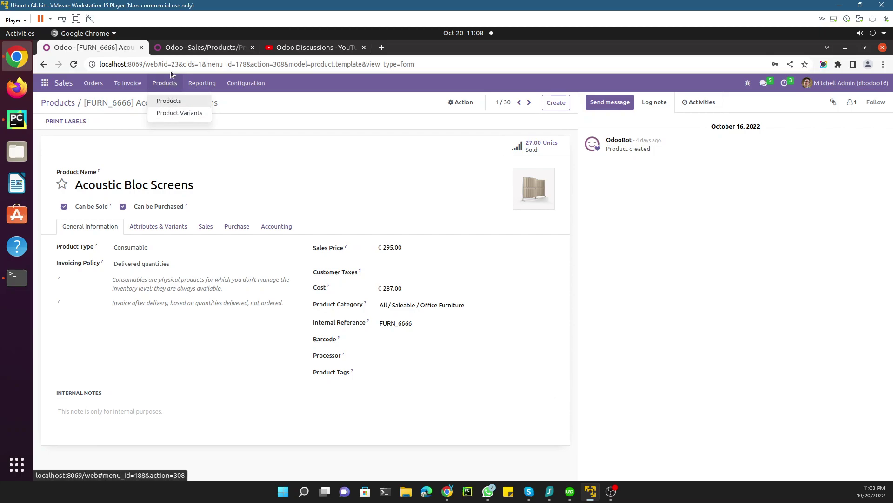
Rename the duplicated menu item as "Consumable Products" and save it
left_click(185, 48)
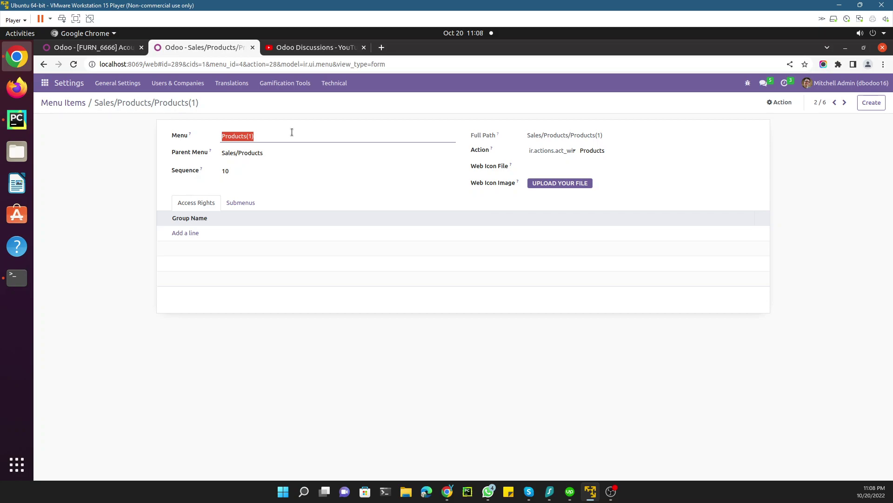
type("Com")
type("sumable Propduc")
left_click(103, 138)
left_click(207, 103)
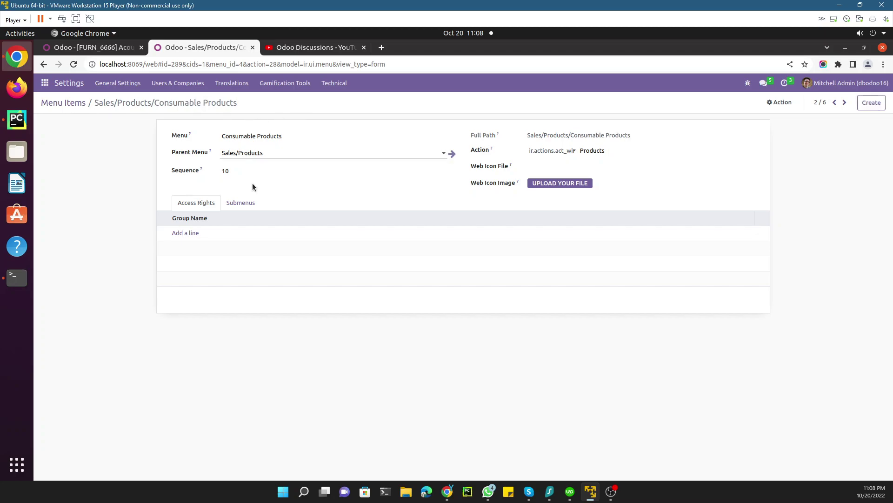
Reload the Sales application and open the new Consumable Products entry
left_click(122, 48)
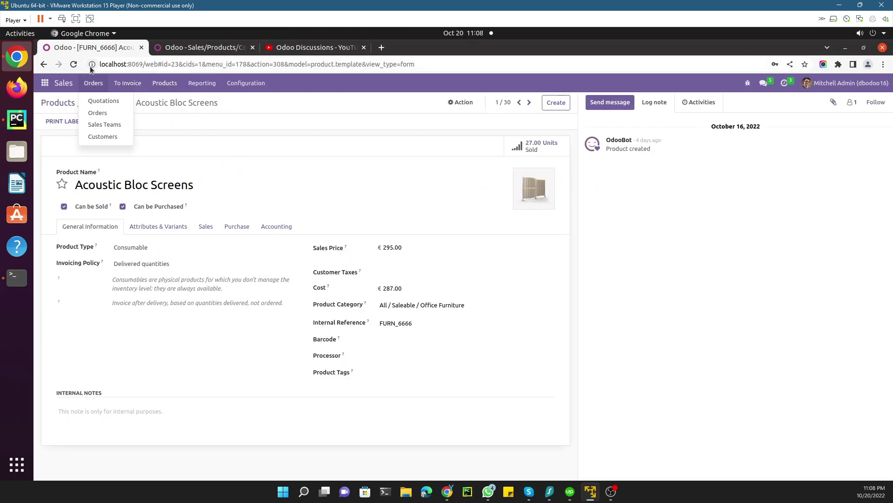
left_click(73, 64)
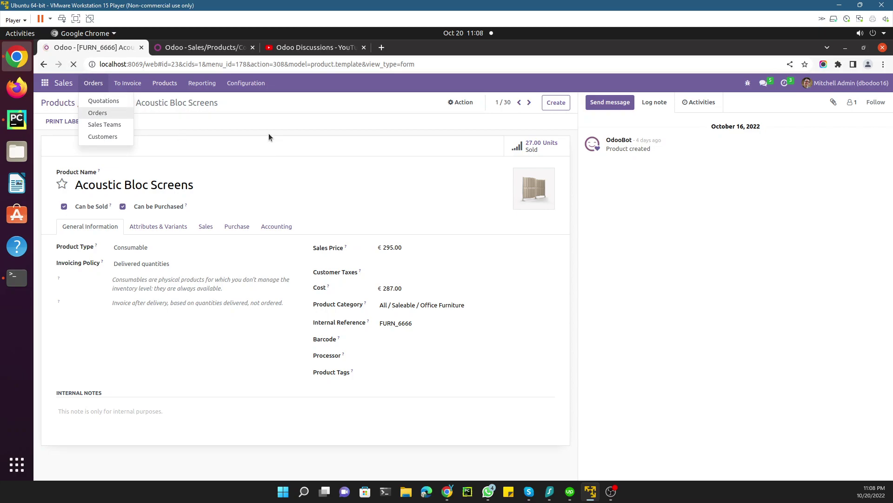
left_click(197, 50)
left_click(98, 47)
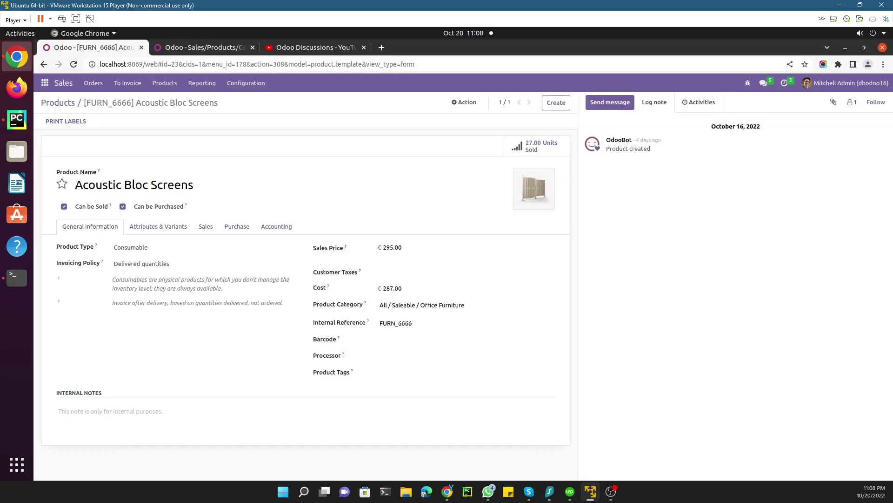
left_click(163, 89)
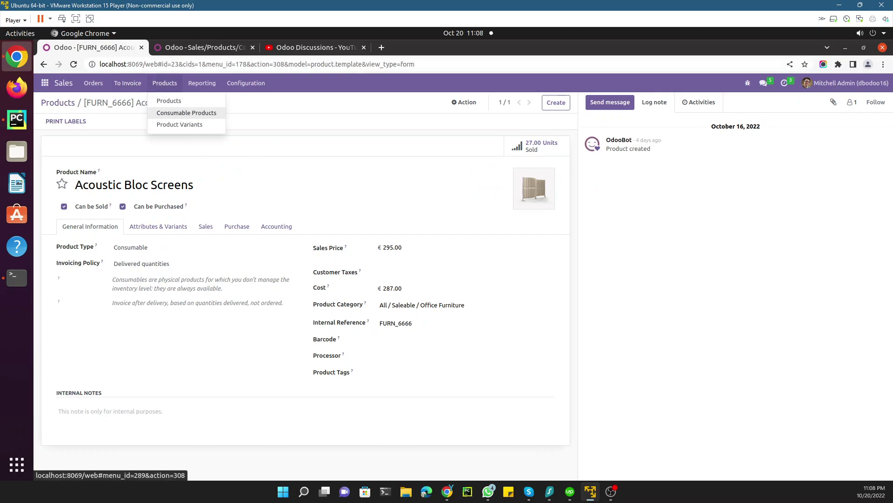
left_click(178, 115)
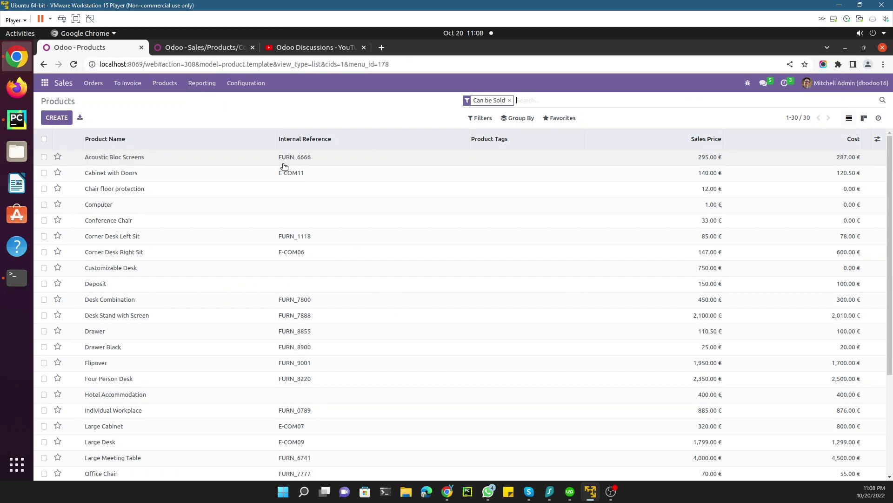
Compare the product lists opened by the Products and Consumable Products entries in Sales
left_click(161, 83)
left_click(168, 100)
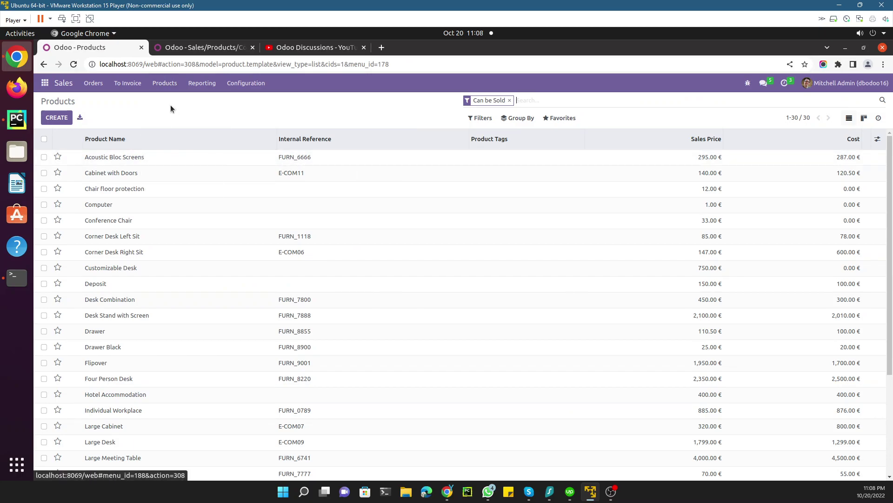
left_click(166, 88)
left_click(174, 113)
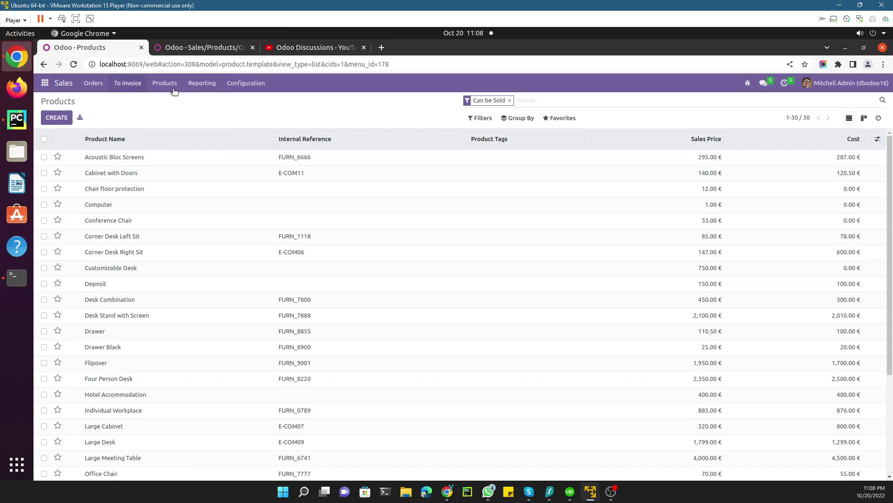
Open the Products window action linked to the Consumable Products menu item
left_click(192, 48)
left_click(598, 150)
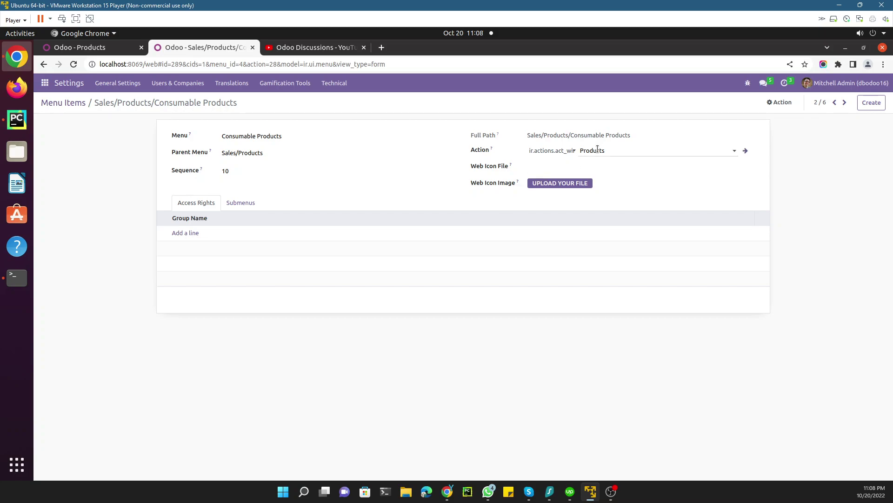
double_click(597, 150)
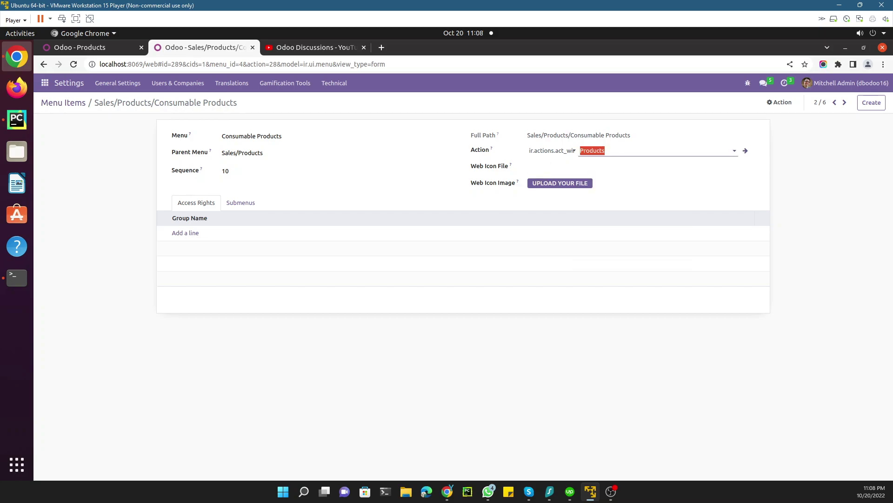
left_click(358, 164)
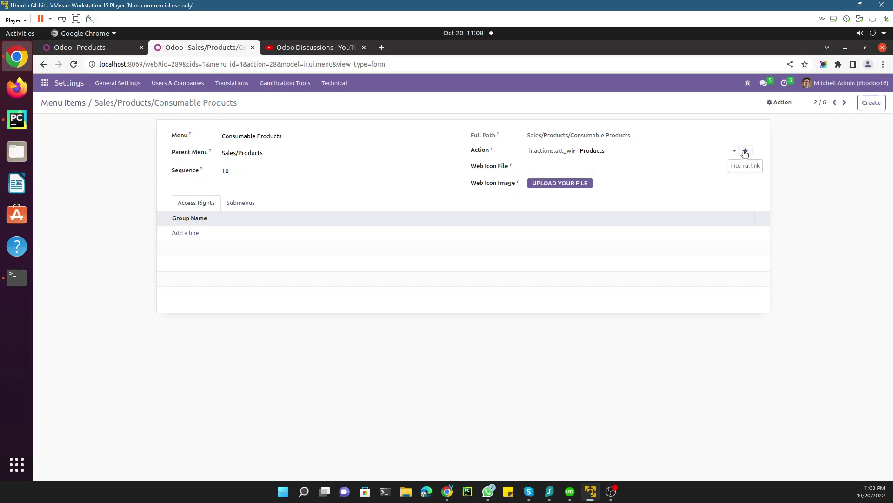
left_click(746, 153)
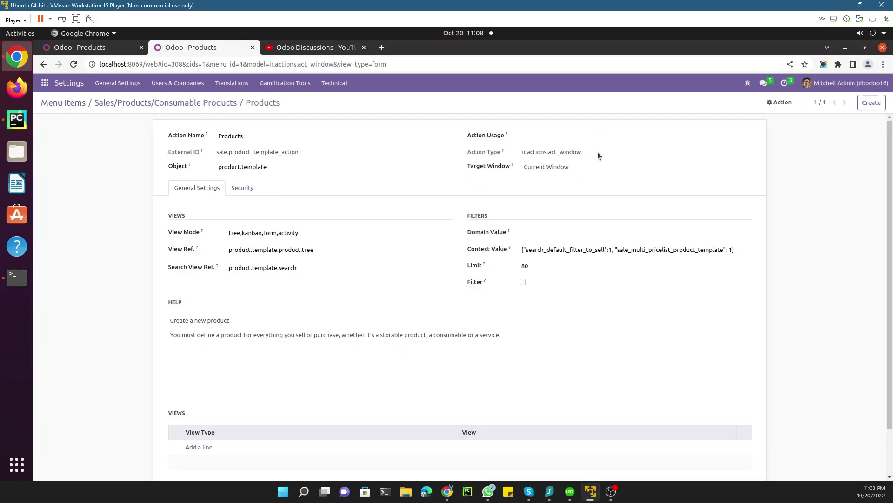
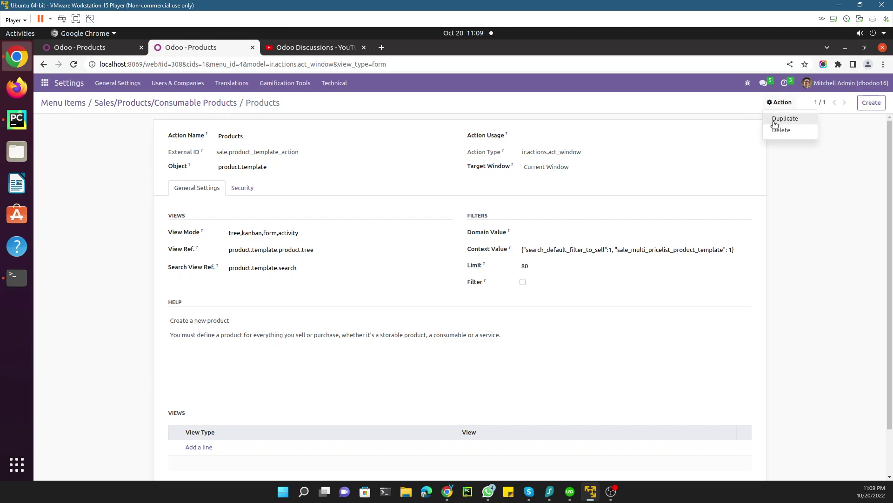
Duplicate the Products window action and name the copy "Consumable Products"
left_click(782, 120)
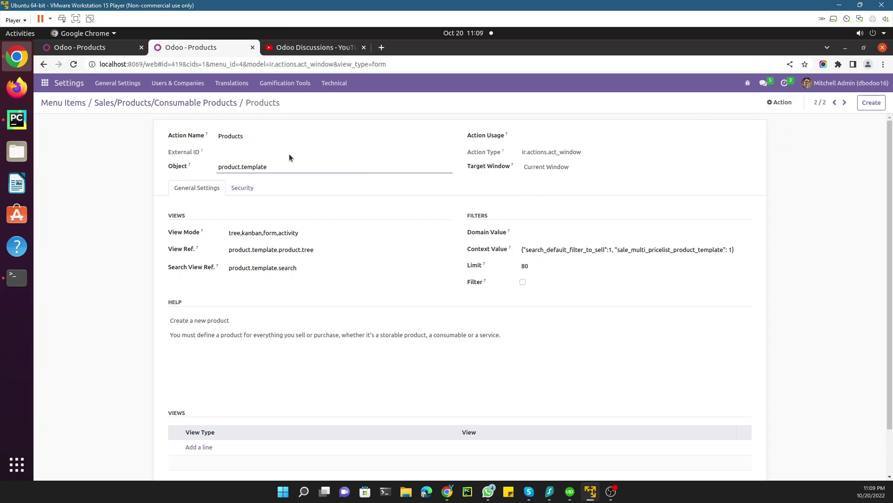
double_click(237, 136)
left_click(223, 139)
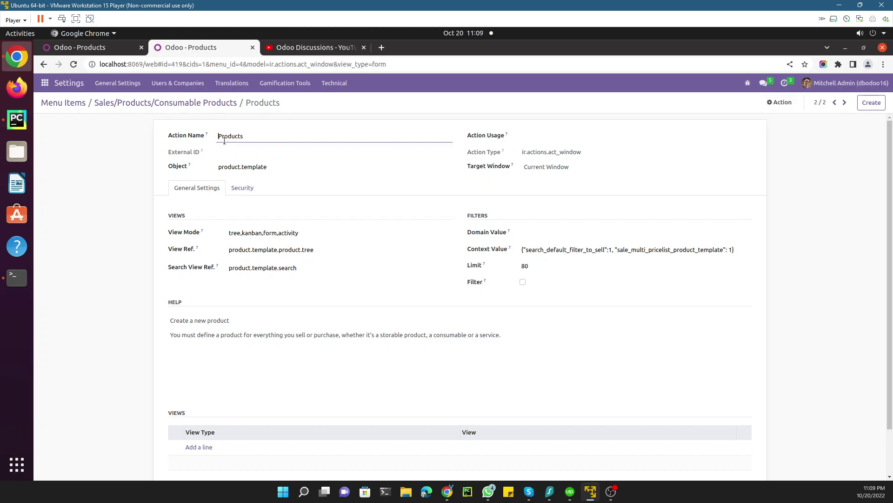
type("Consumpable")
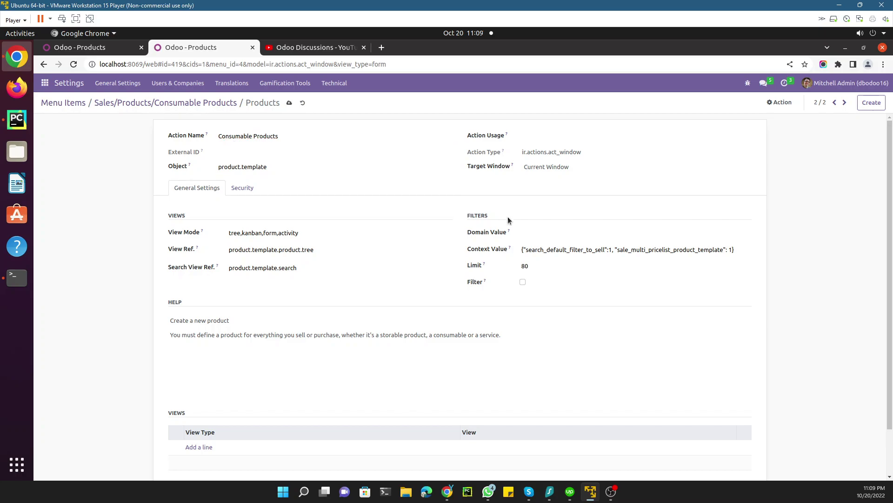
Enter an empty condition [('')] as the domain value of the Consumable Products action
left_click(520, 233)
type("()")
type("''")
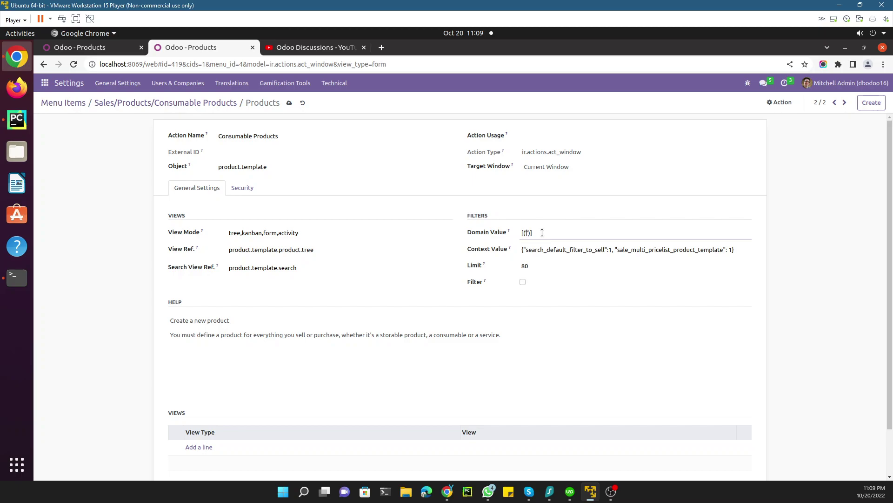
Look up the technical name and selection values of the Product Type field on the Acoustic Bloc Screens product
left_click(77, 47)
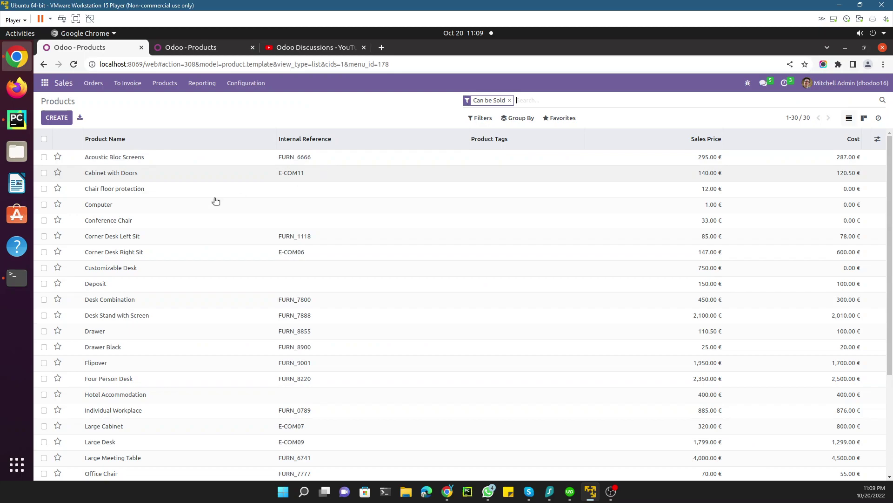
key("Return")
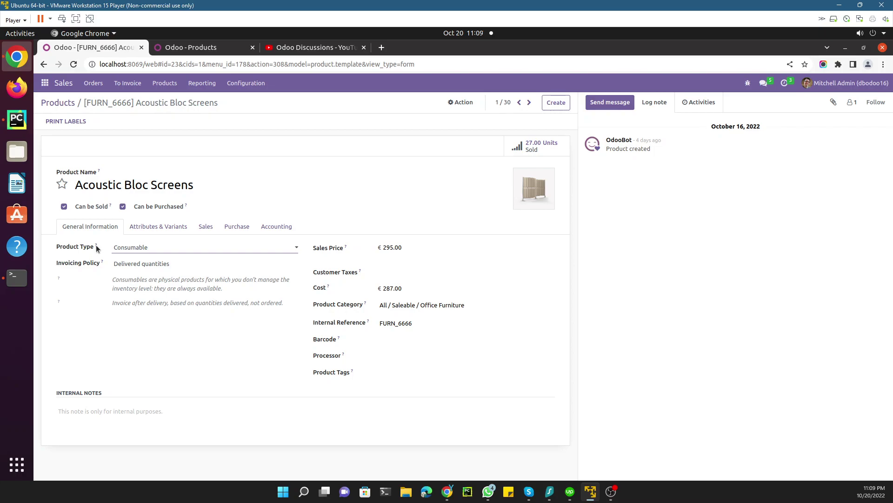
mouse_move(95, 248)
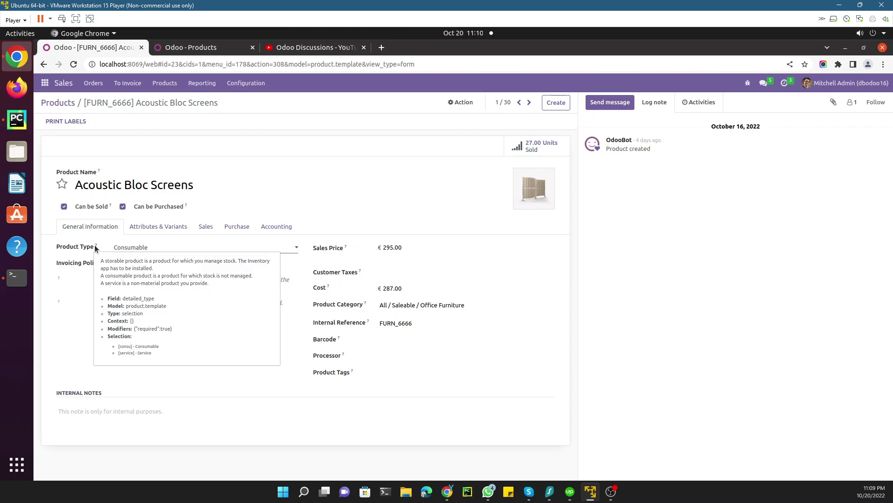
Complete the action's domain as [('detailed_type', '=', 'consu')], save it, and return to the Consumable Products menu item
left_click(191, 49)
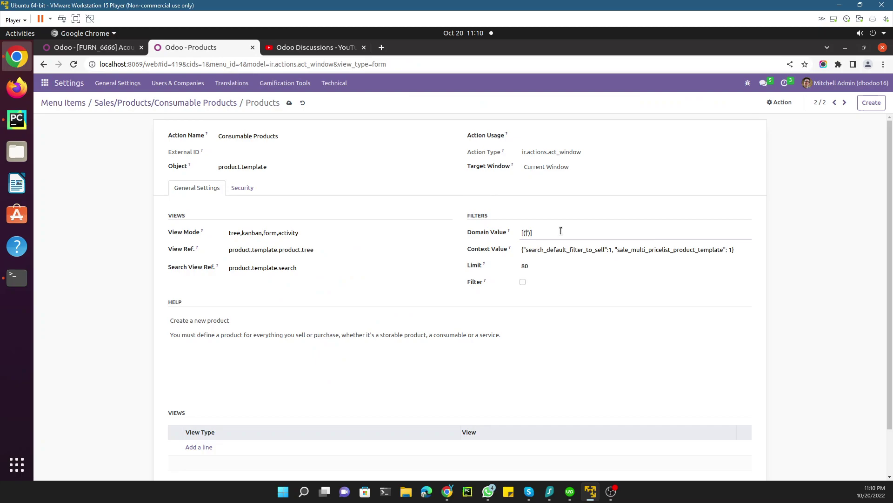
type("detailed_type', '=', 'consu")
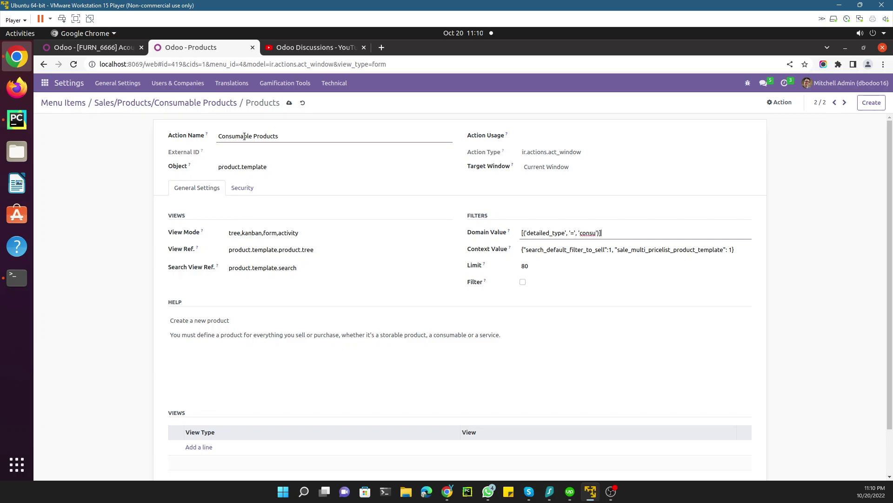
left_click(289, 105)
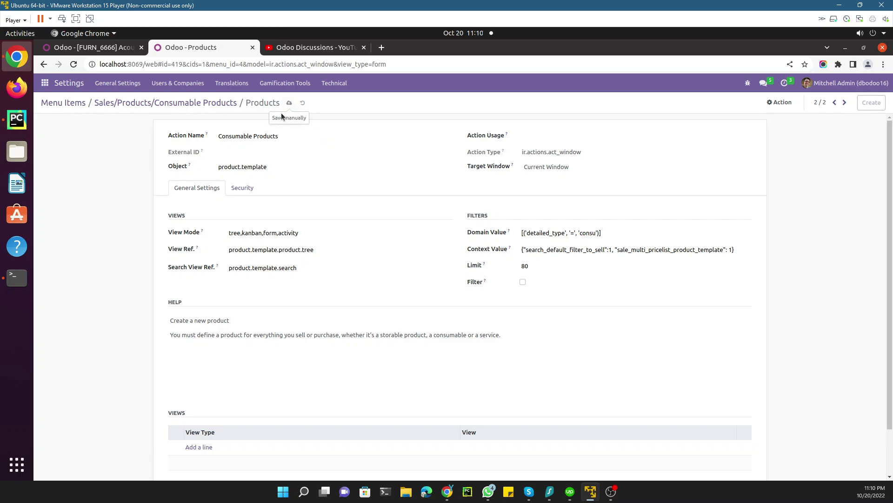
left_click(184, 110)
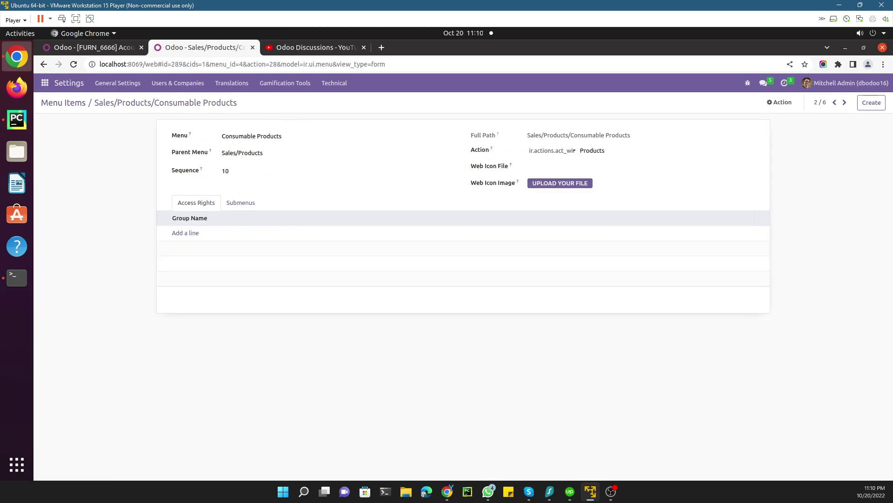
Assign the Consumable Products window action to the Consumable Products menu item
left_click(620, 153)
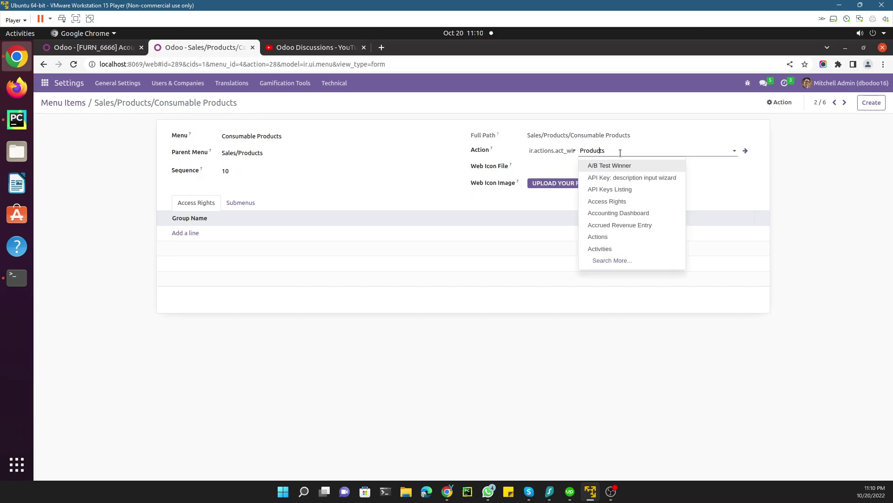
type("Consumable")
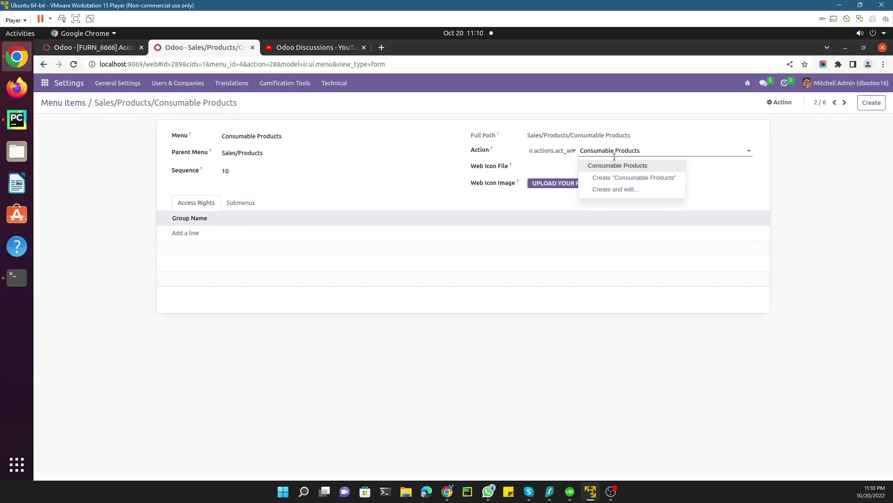
left_click(613, 167)
Open the linked window action to check its name and domain value, and return to the menu item
left_click(743, 152)
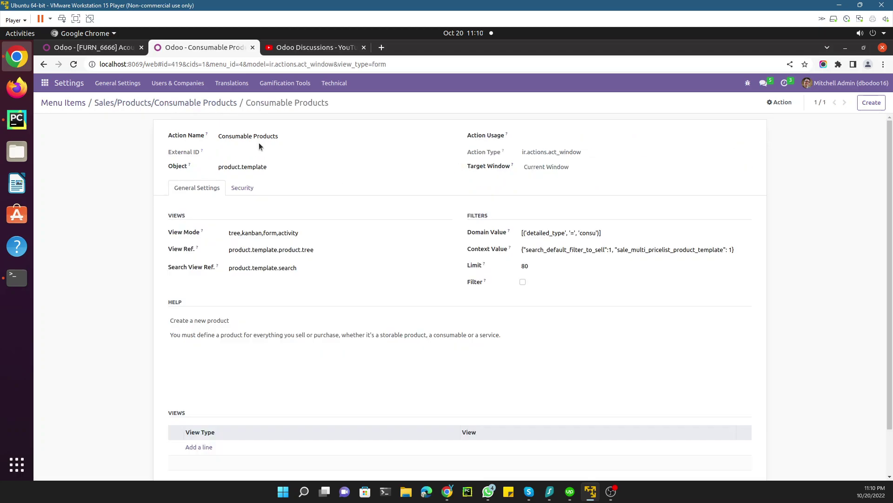
triple_click(265, 136)
triple_click(587, 233)
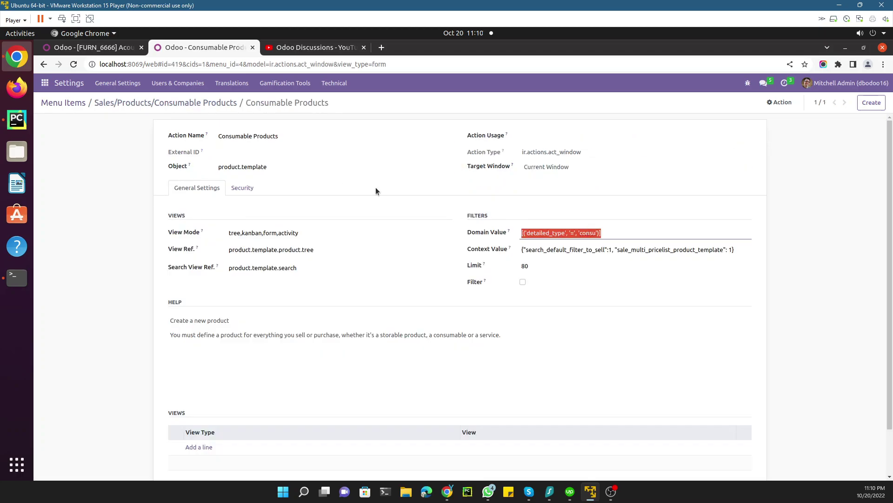
left_click(224, 104)
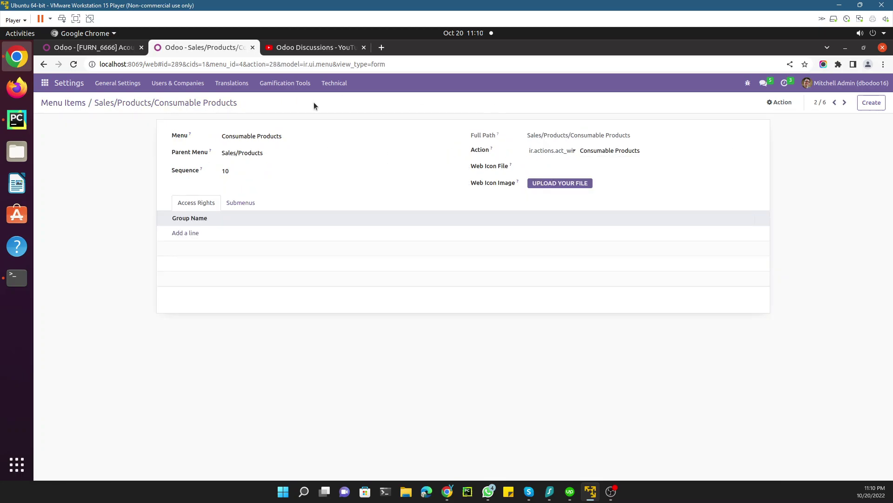
Reload the Acoustic Bloc Screens page in the Sales tab and go to the Products list
left_click(116, 46)
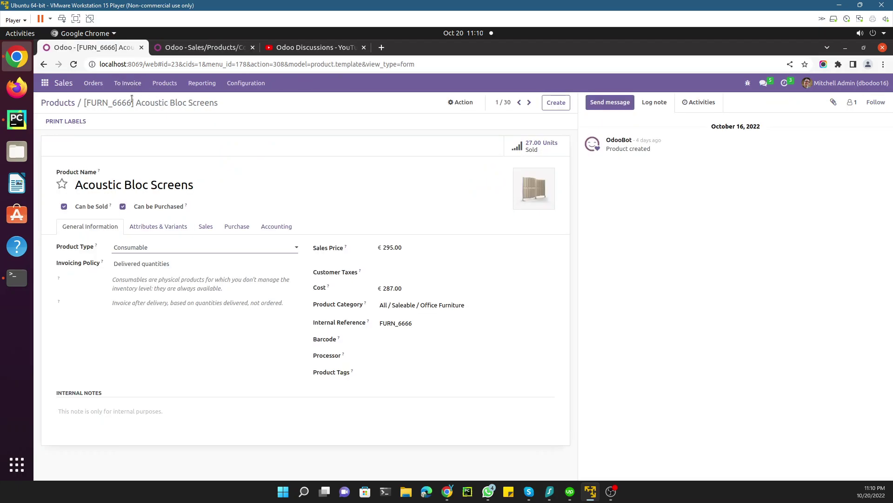
left_click(74, 64)
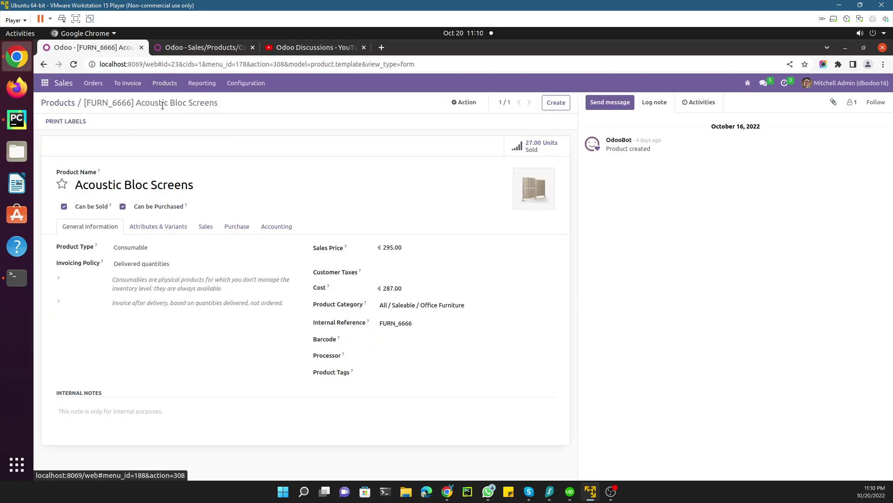
key("alt+Left")
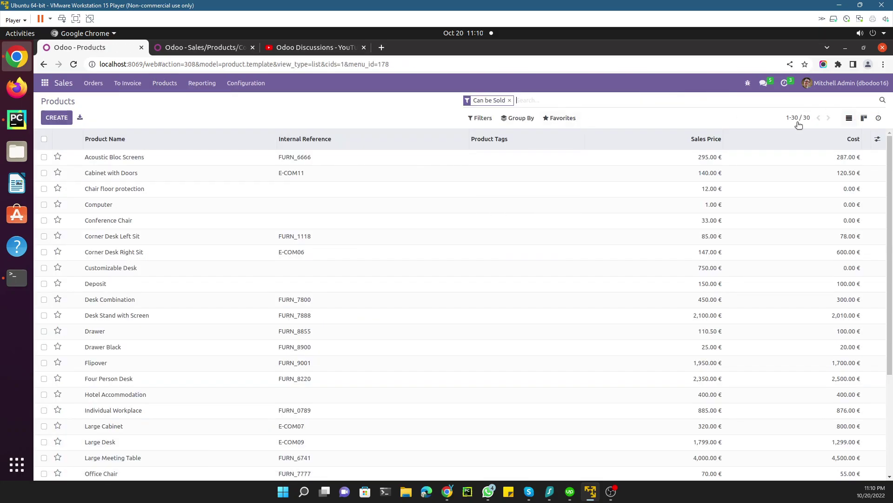
Open the Consumable Products list in Sales and group it by Product Type
left_click(164, 86)
left_click(166, 117)
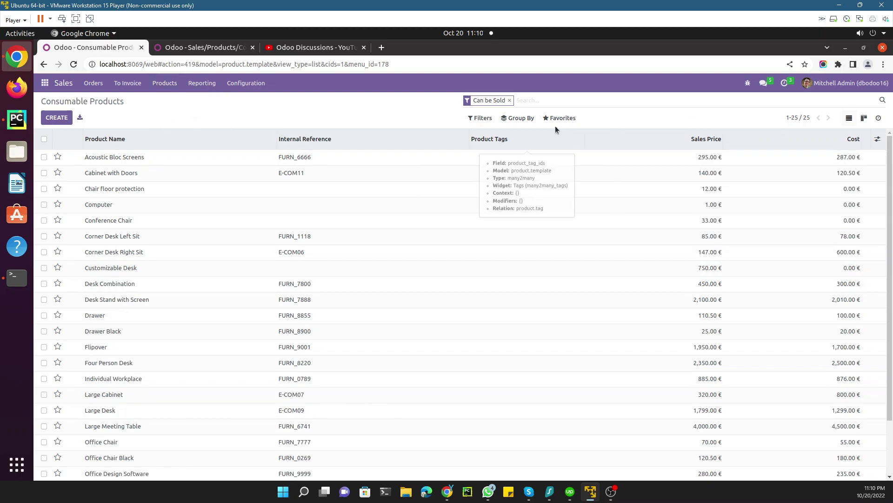
left_click(517, 118)
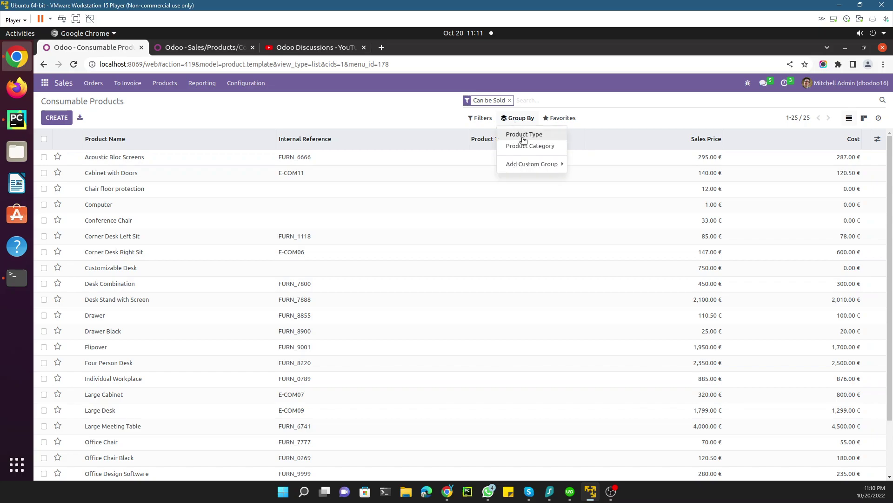
left_click(523, 134)
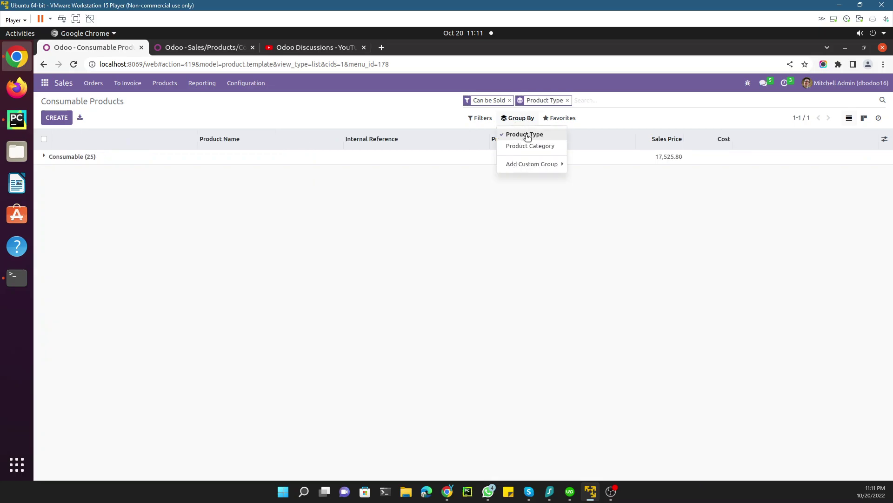
Open the full Products list and group it by Product Type for comparison
left_click(164, 83)
left_click(177, 104)
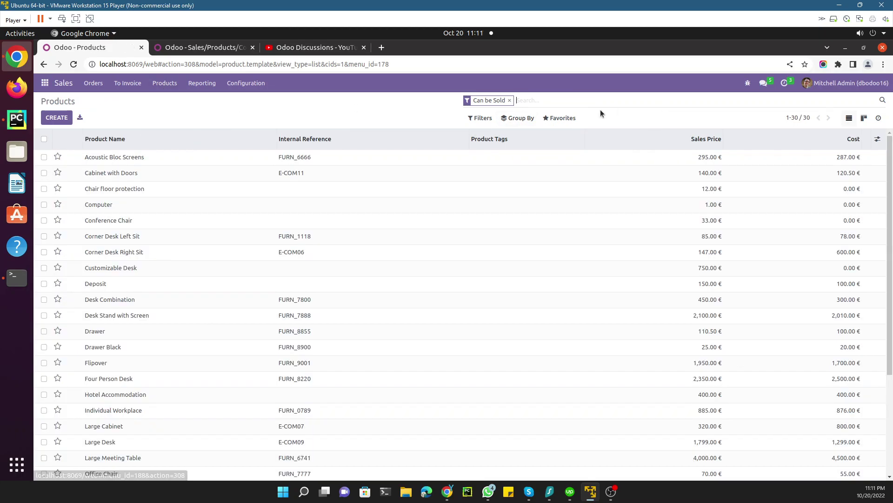
left_click(518, 117)
left_click(521, 135)
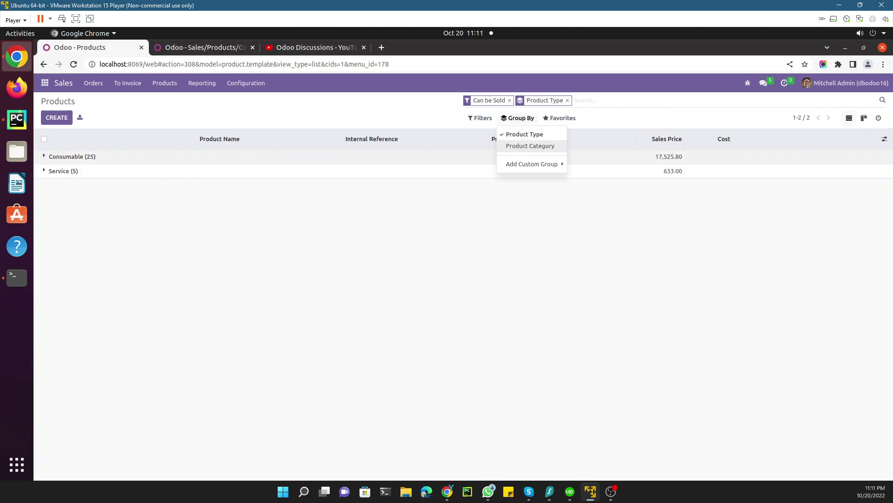
Reopen the Consumable Products list in Sales
left_click(164, 83)
left_click(166, 111)
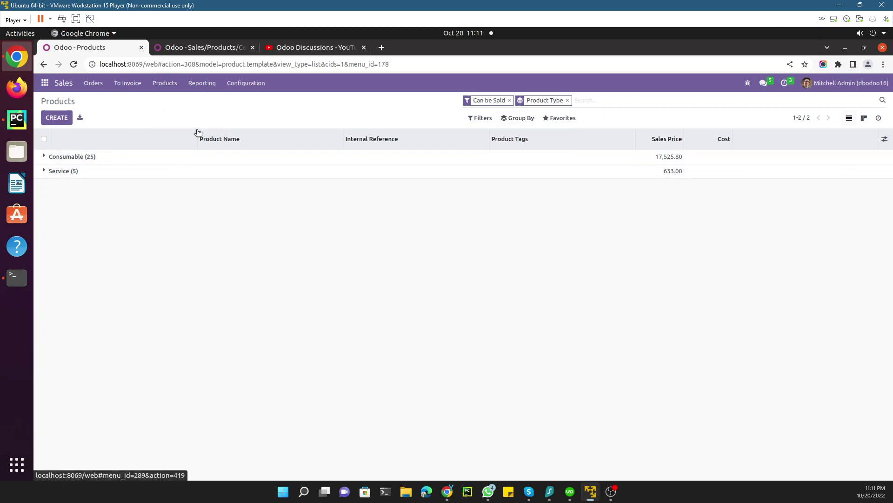
left_click(164, 83)
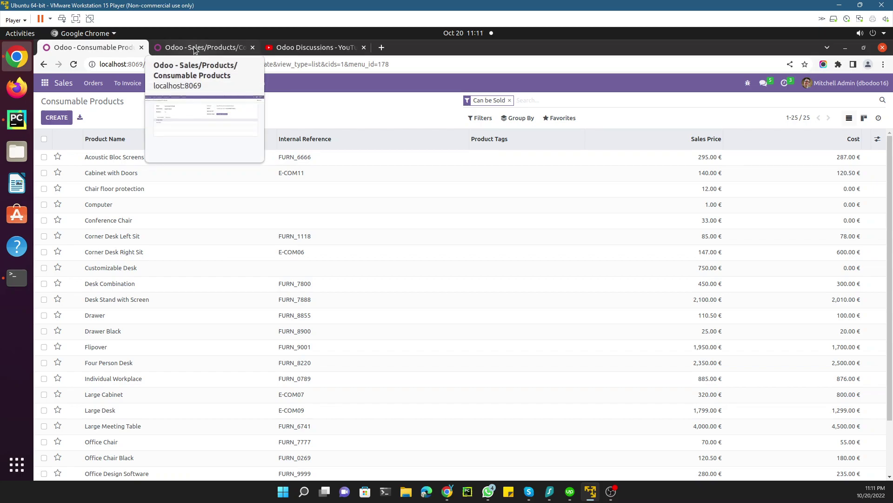
Open the menu item's linked action and review its object, action type, view mode, view reference and domain value
left_click(194, 47)
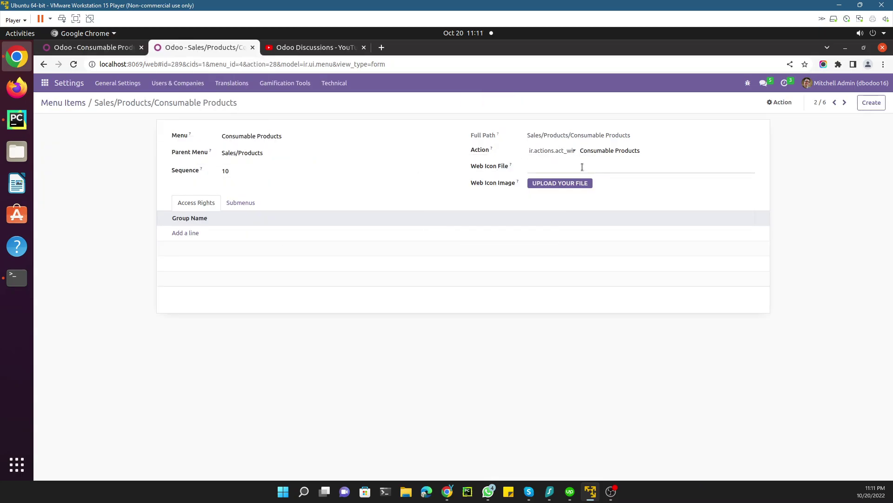
left_click(746, 151)
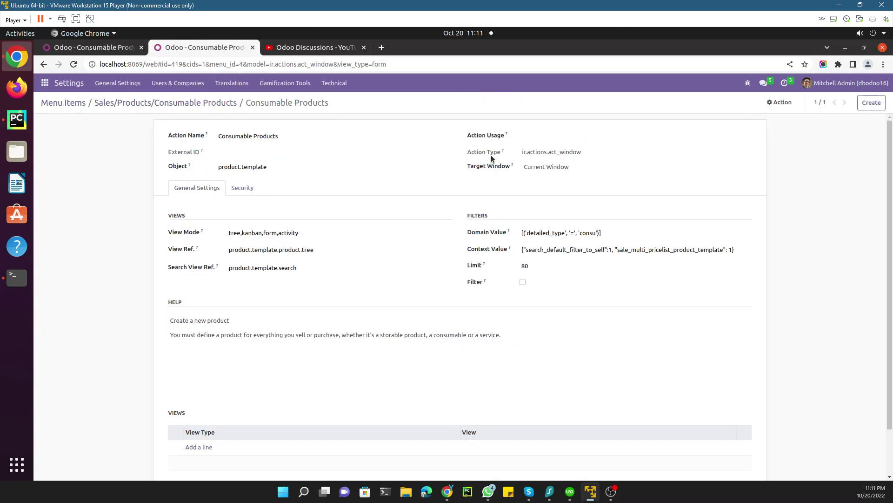
left_click_drag(284, 165, 196, 166)
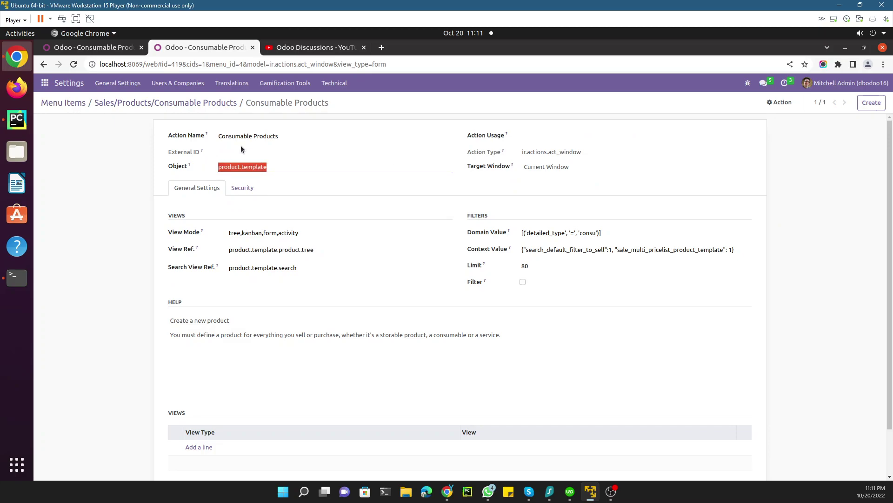
left_click_drag(583, 152, 521, 153)
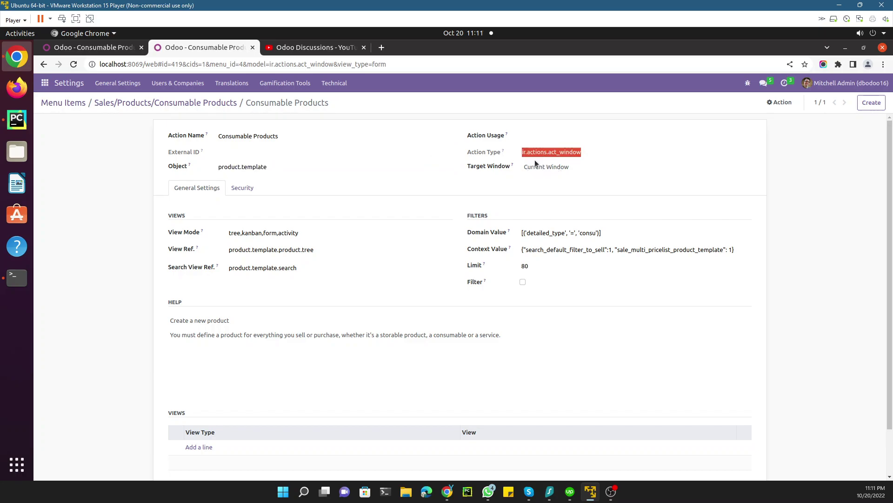
double_click(575, 152)
left_click(226, 233)
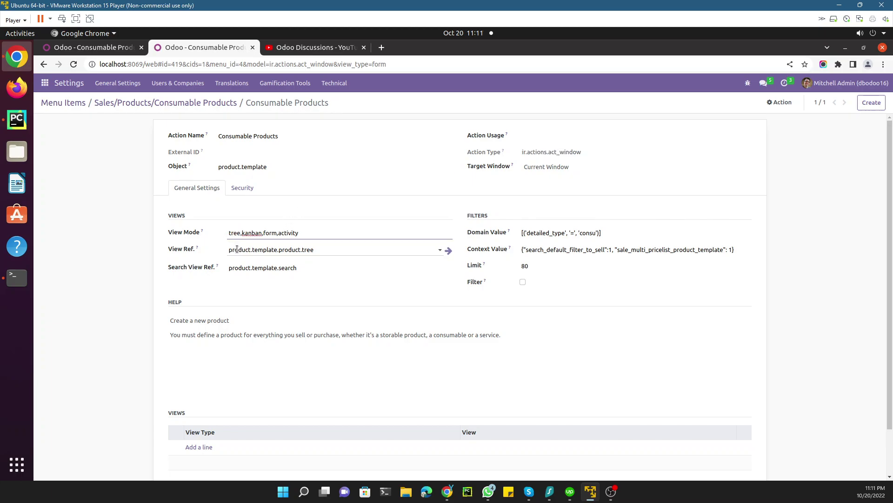
left_click_drag(239, 250, 316, 250)
left_click_drag(522, 232, 601, 233)
Compare the Consumable Products menu entry in Sales with its window action definition in Settings
left_click(93, 47)
left_click(165, 83)
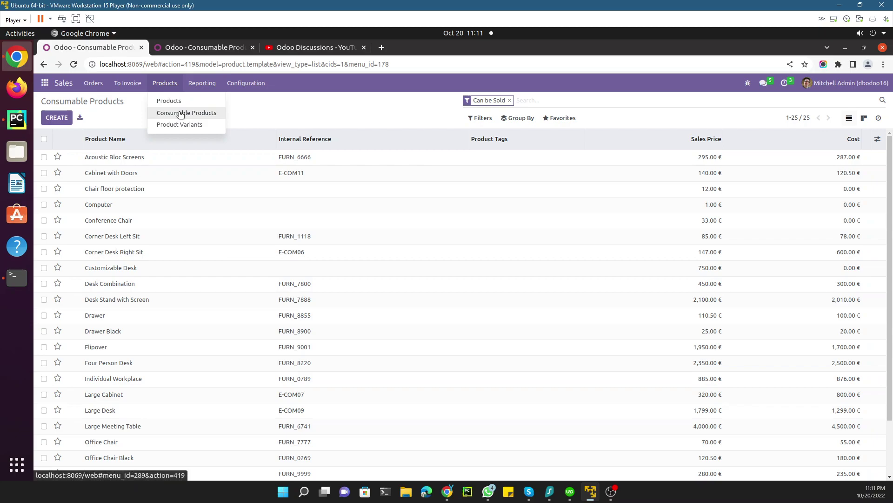
left_click(183, 49)
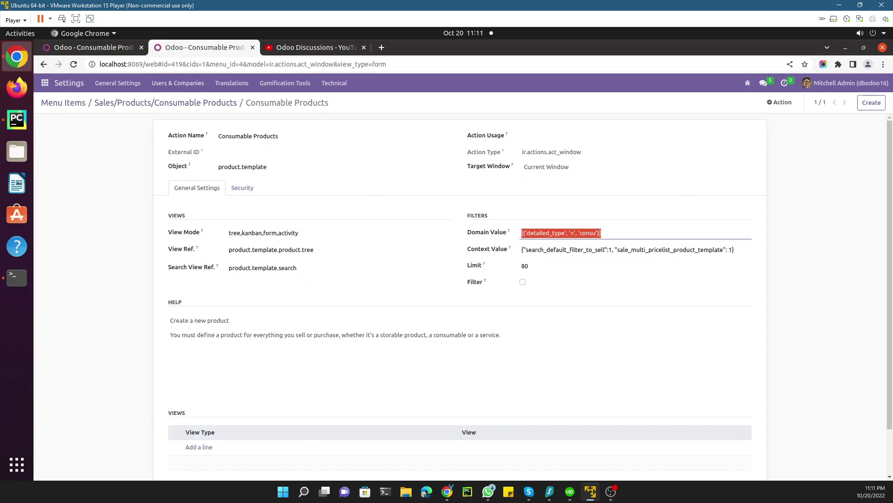
key("ctrl+Page_Up")
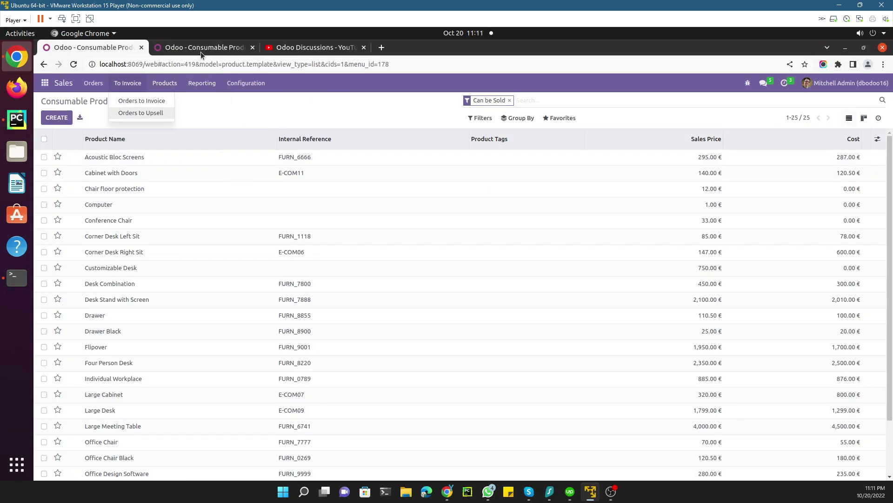
left_click(163, 83)
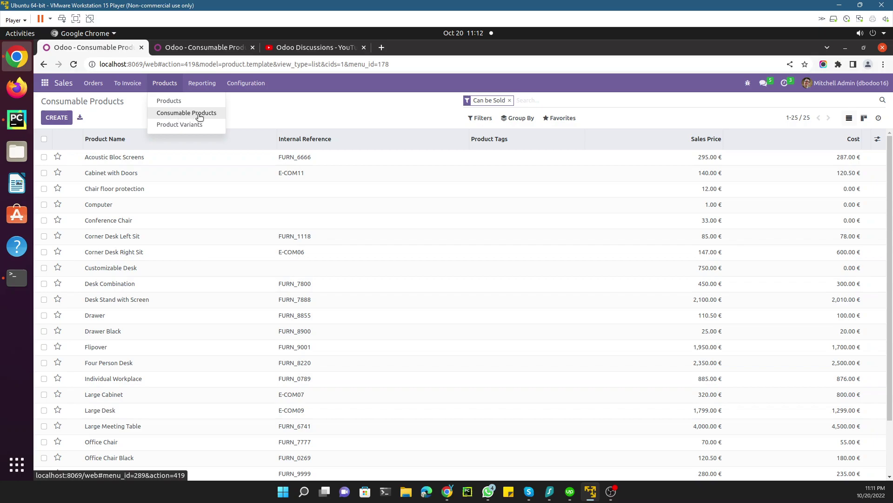
left_click(194, 49)
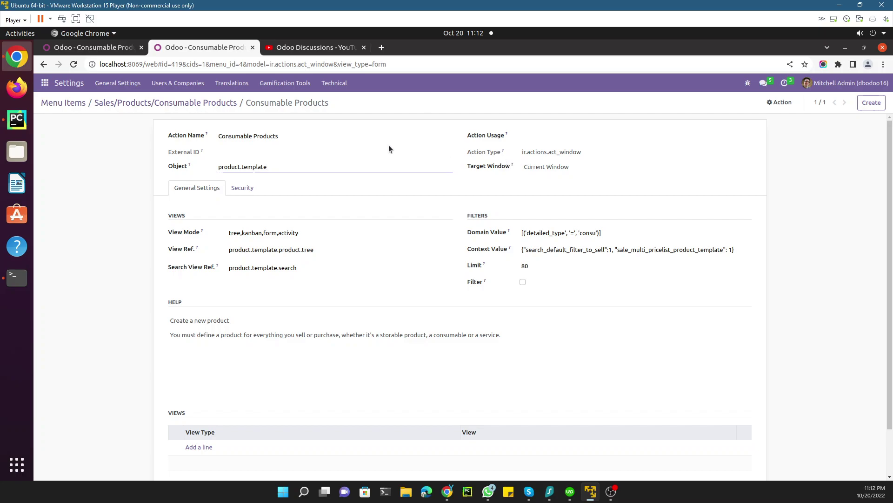
Examine the action's domain value, focusing on the consu value and the detailed_type field name
left_click_drag(475, 232, 584, 234)
triple_click(585, 234)
left_click(584, 234)
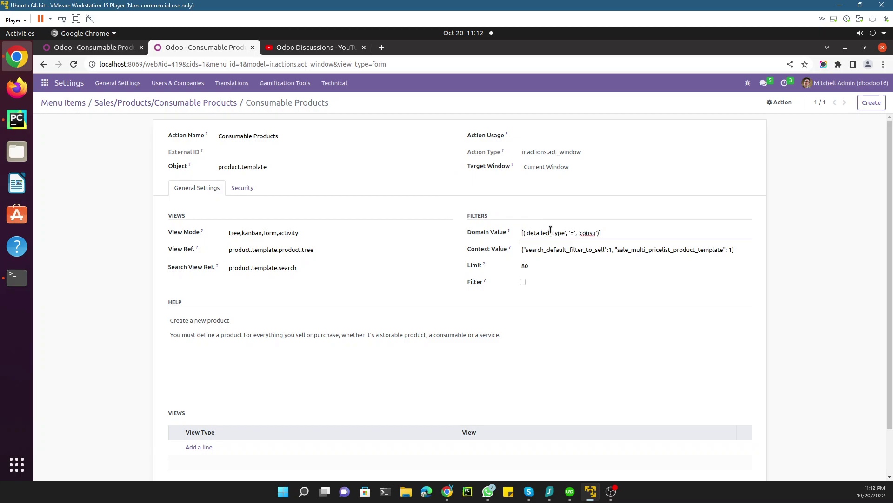
triple_click(542, 234)
left_click(539, 233)
mouse_move(100, 50)
double_click(549, 232)
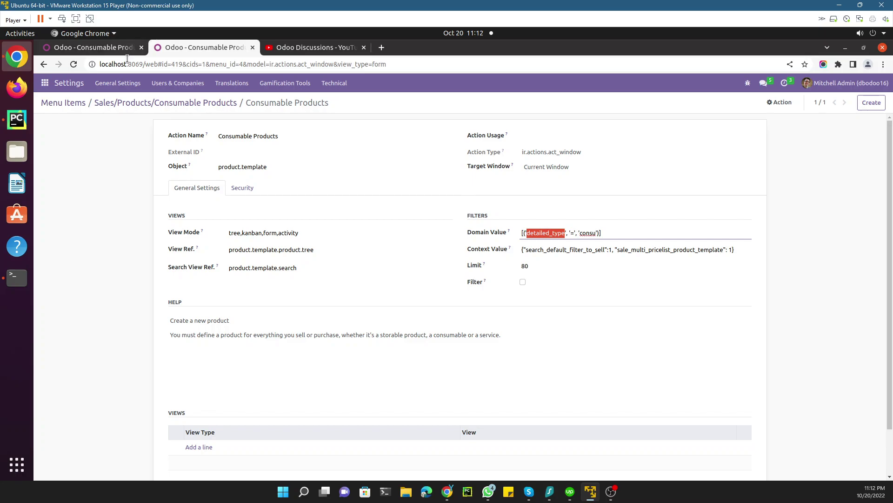